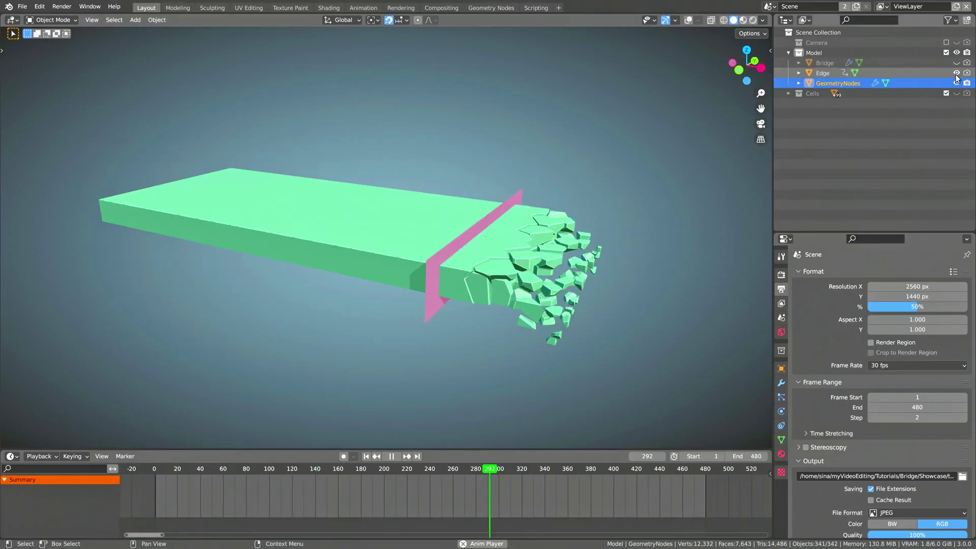
- Hide the Edge object and inspect the crumbling bridge animation from a different angle
click(956, 73)
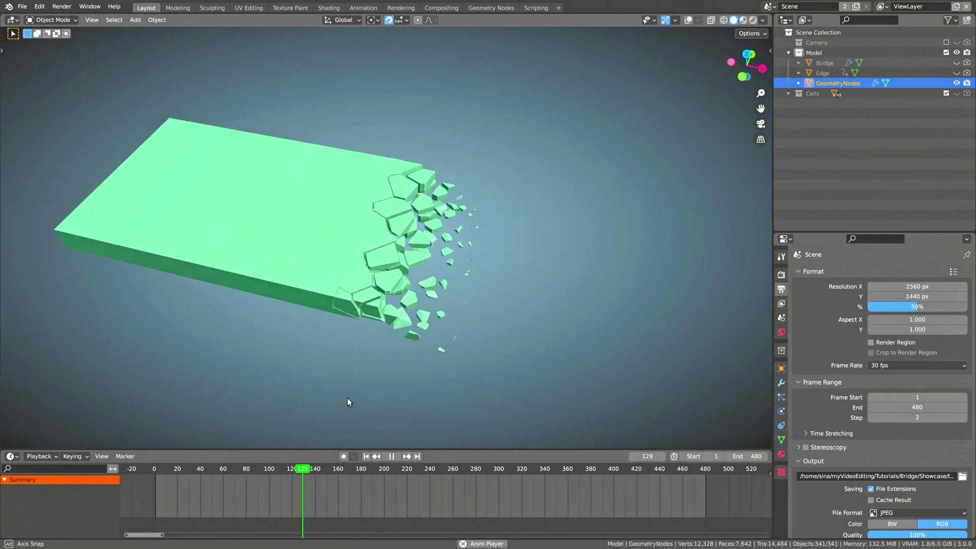
middle_drag(347, 398, 383, 395)
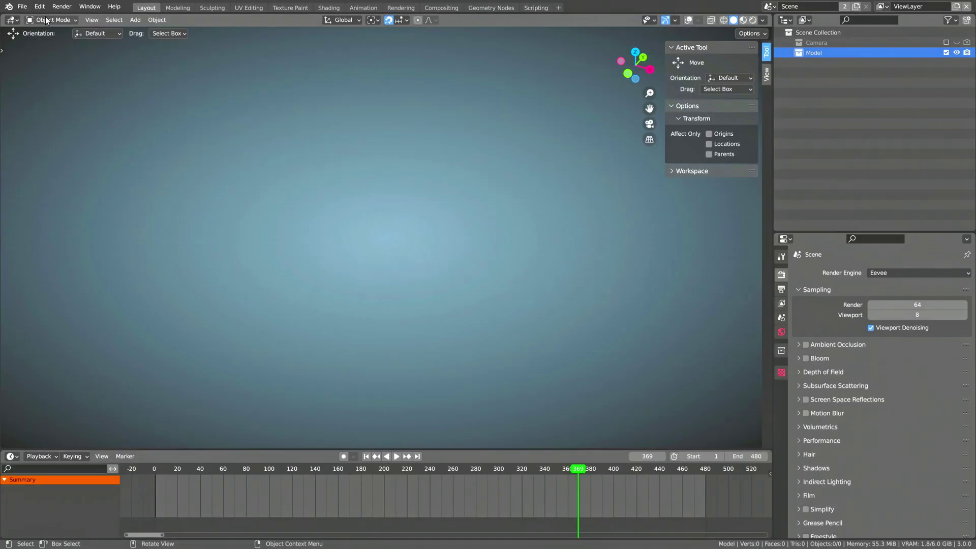
- Enable the Object: Cell Fracture add-on in the preferences, finding it with the search term "cell"
click(40, 8)
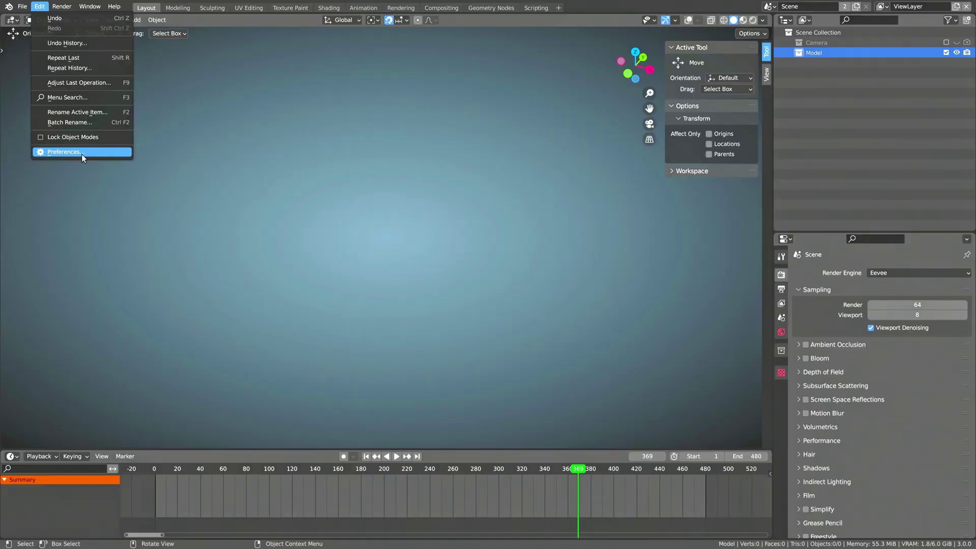
click(130, 244)
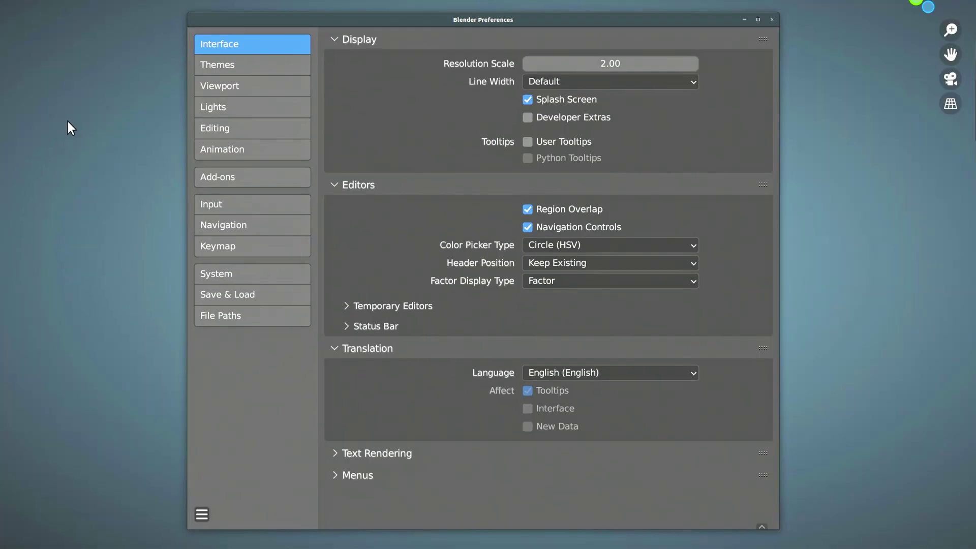
click(264, 178)
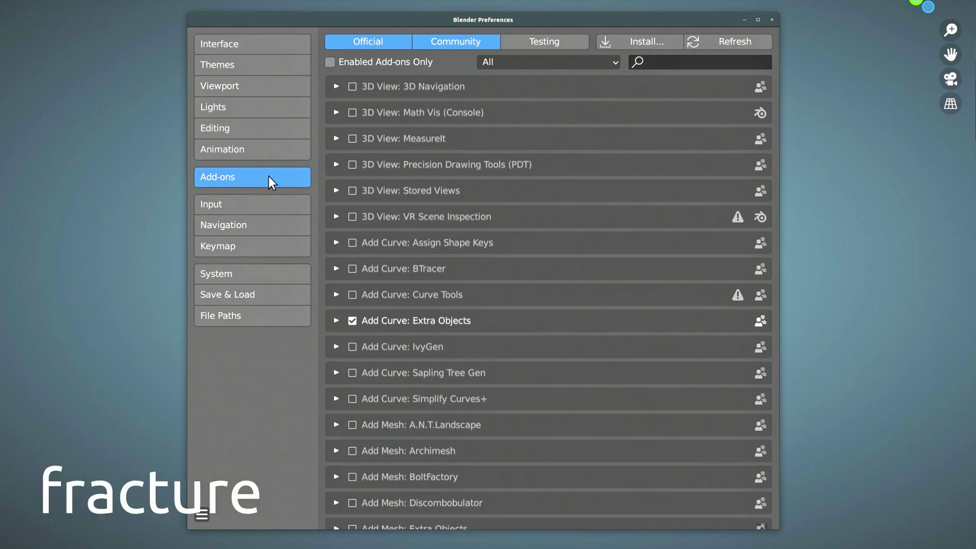
click(670, 61)
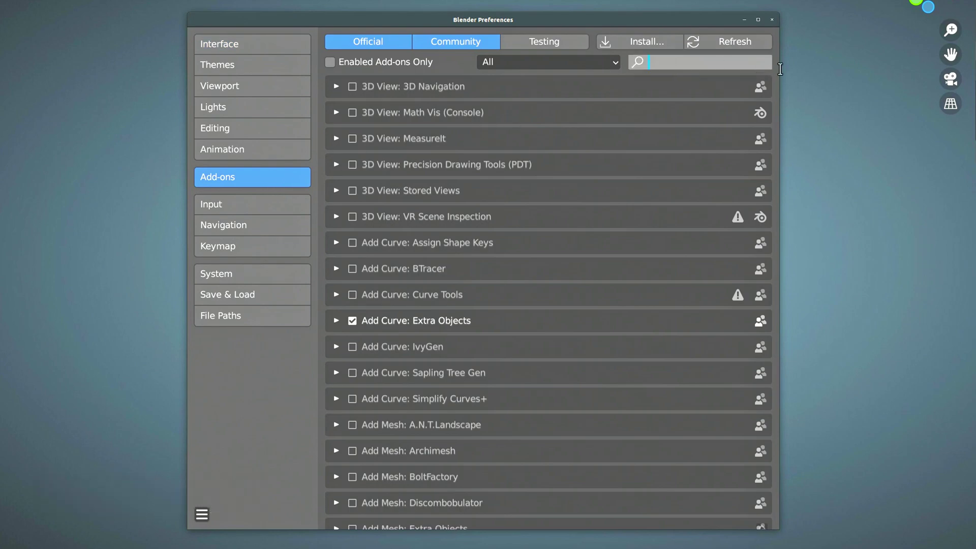
text(cel)
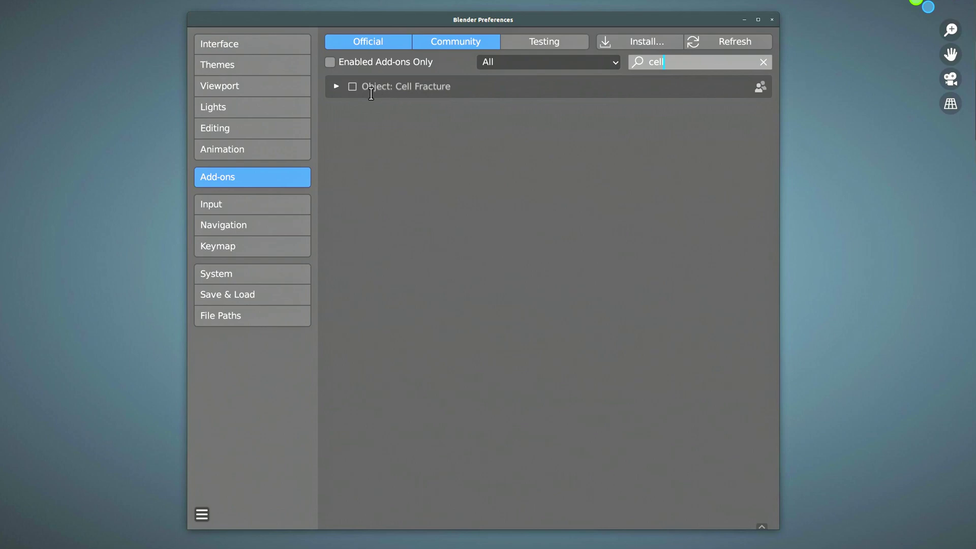
text(l)
click(351, 88)
click(352, 88)
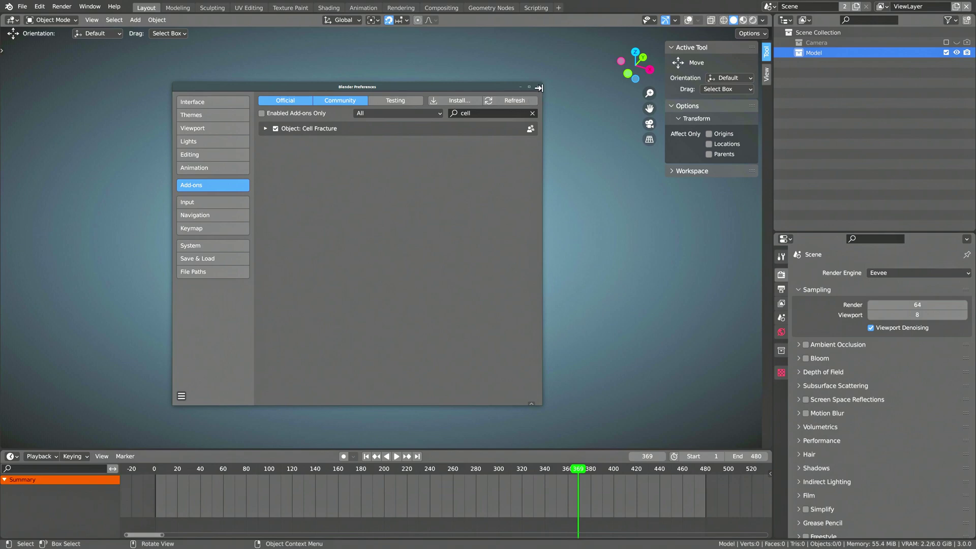
click(539, 88)
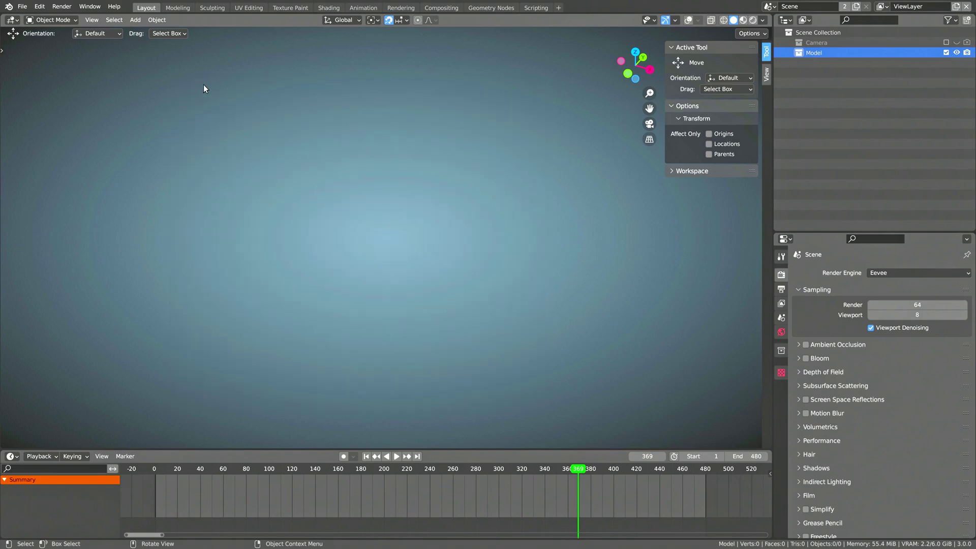
click(163, 21)
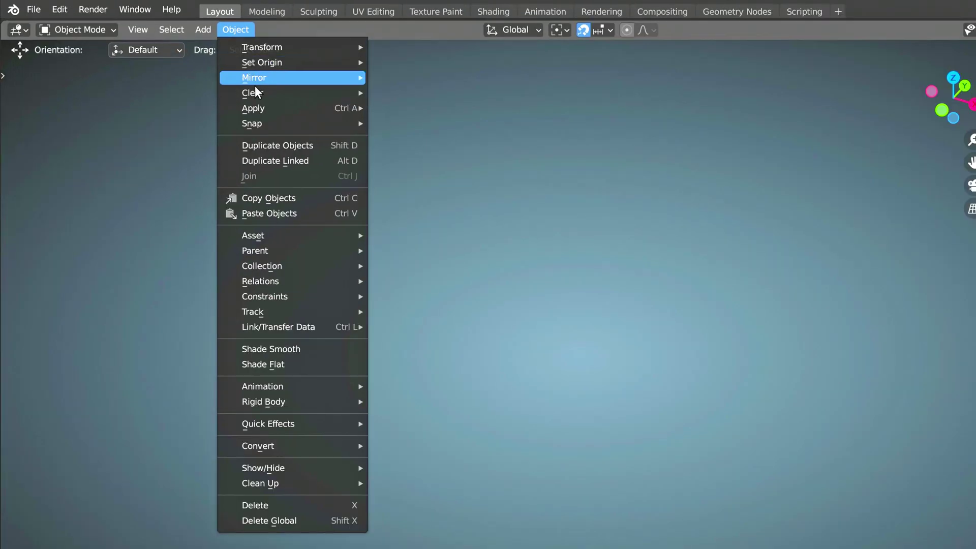
mouse_move(272, 423)
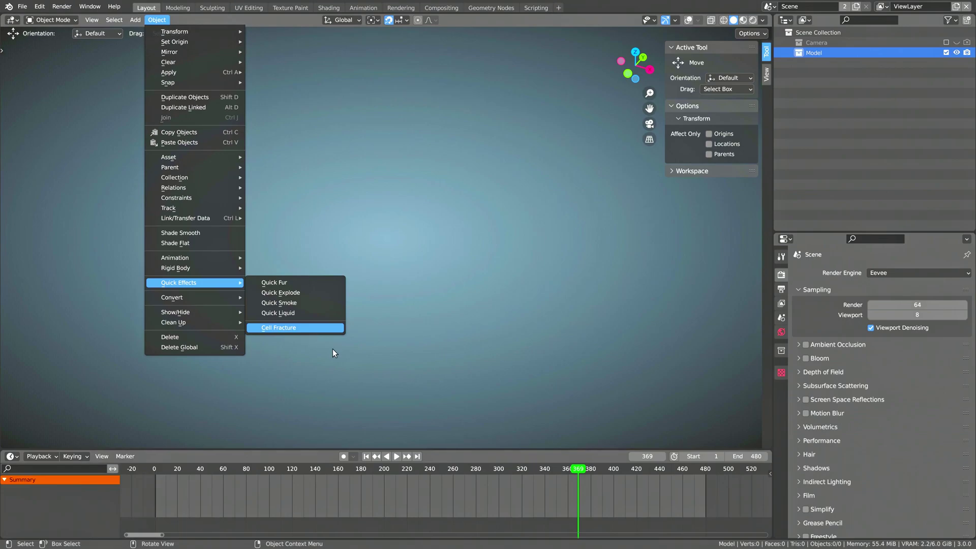
click(387, 243)
- Add a mesh cube to the Model collection
click(135, 20)
mouse_move(150, 32)
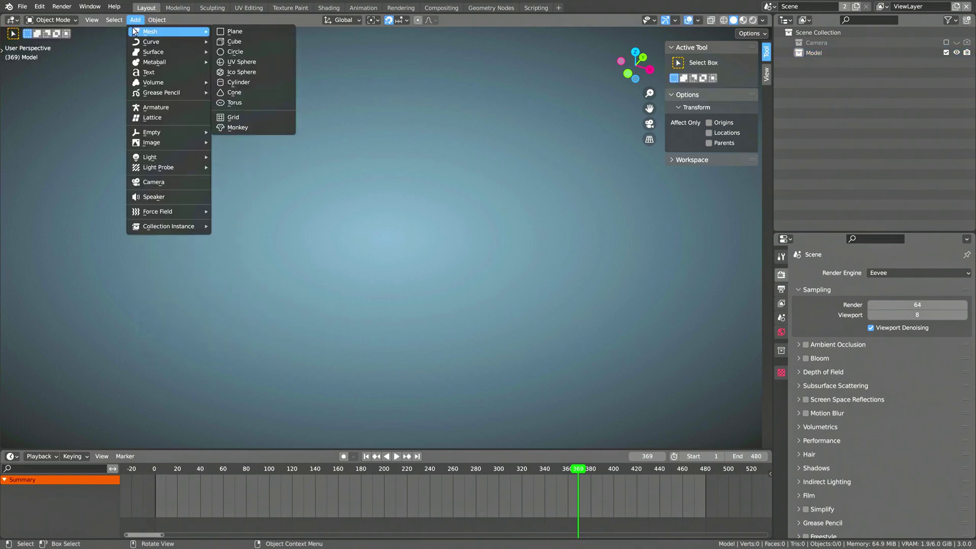
click(287, 43)
- Scale the cube's geometry in Edit Mode by 10 along X, 4 along Y and 0.5 along Z, and return to Object Mode
key(Tab)
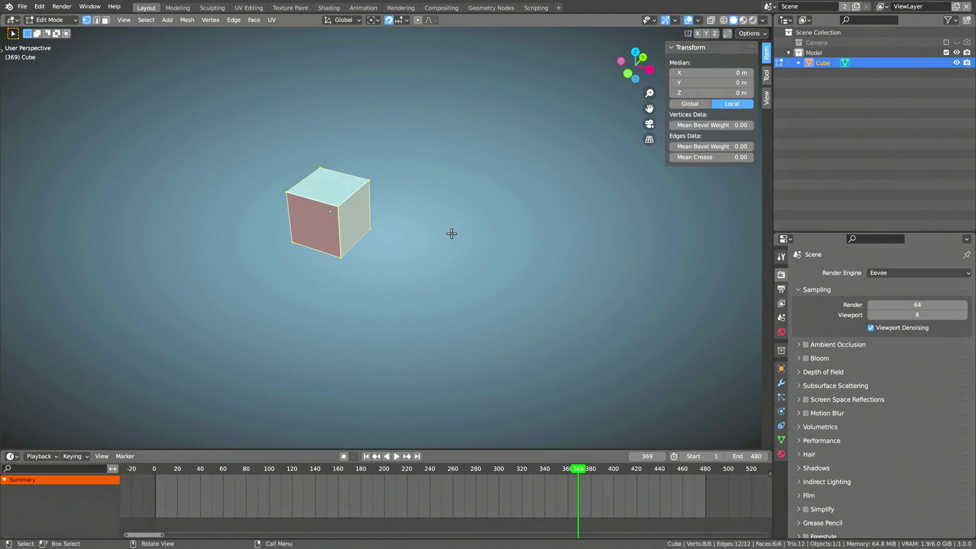
key(s)
key(x)
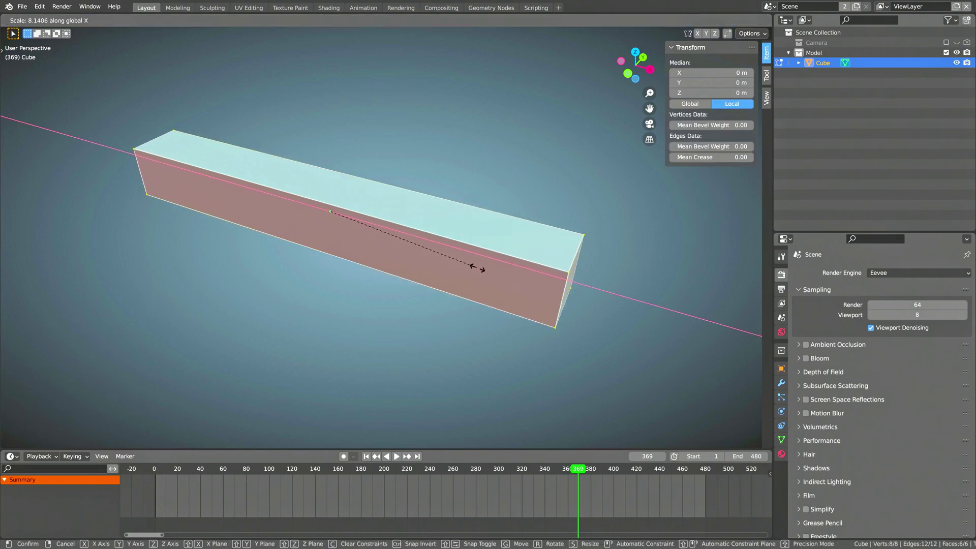
text(10)
key(Return)
text(sy)
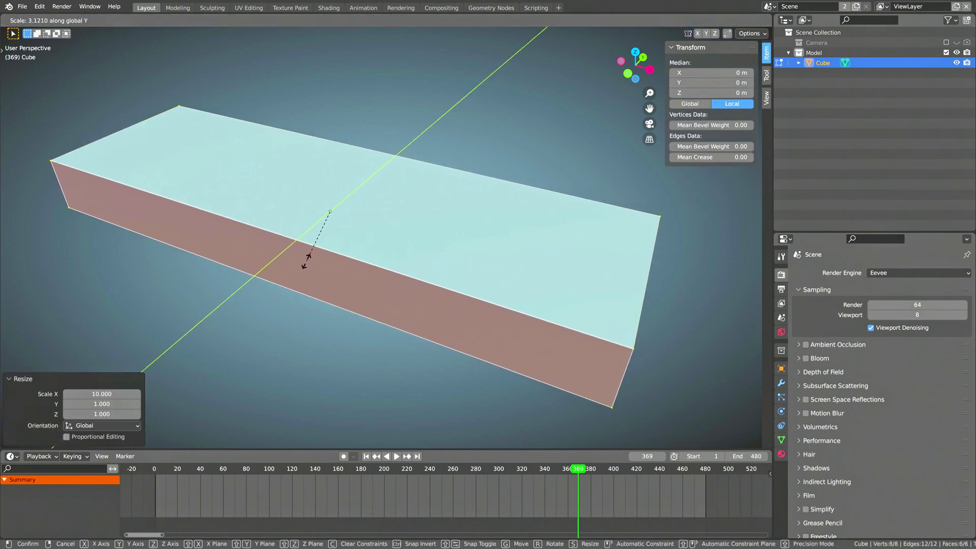
text(4)
key(Return)
text(sz0.5)
key(Return)
key(Tab)
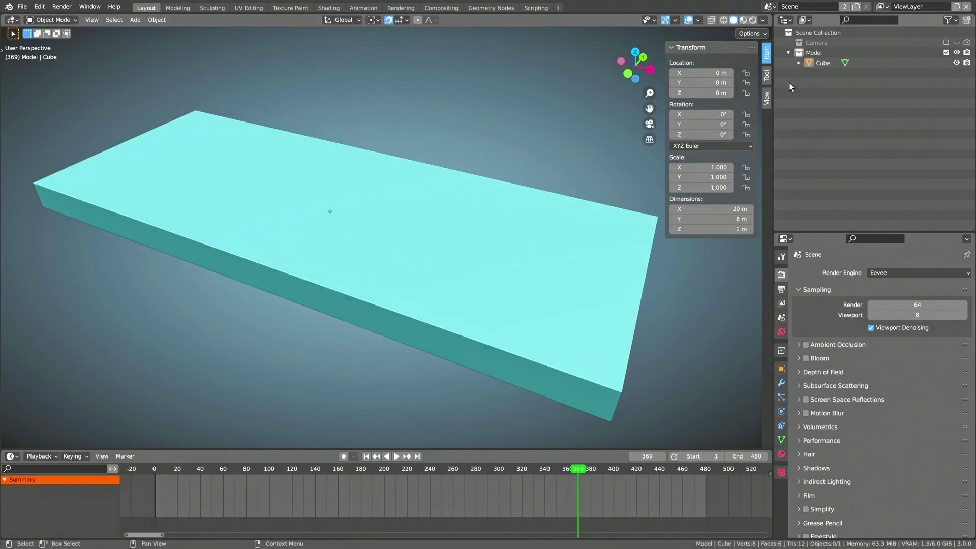
- Rename the cube object as Bridge
click(825, 63)
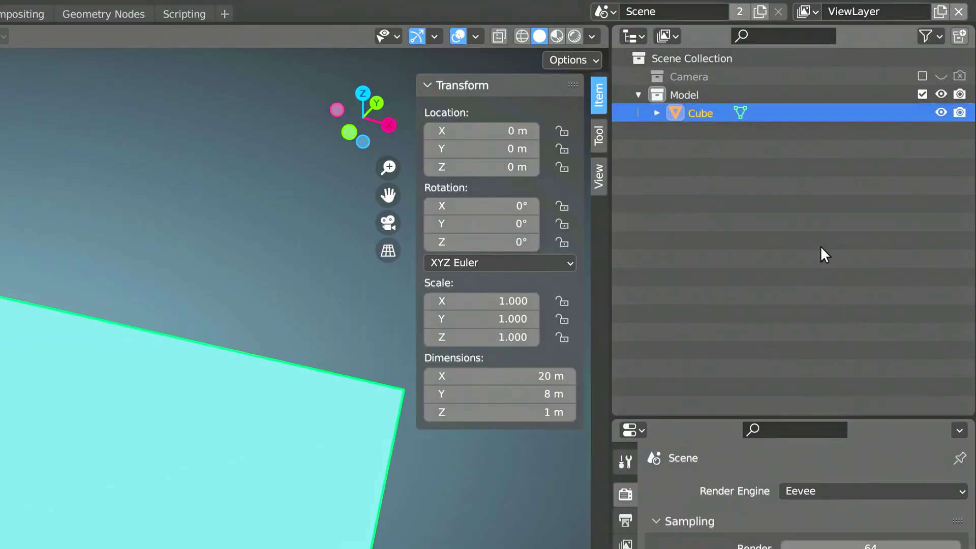
key(F2)
text(B)
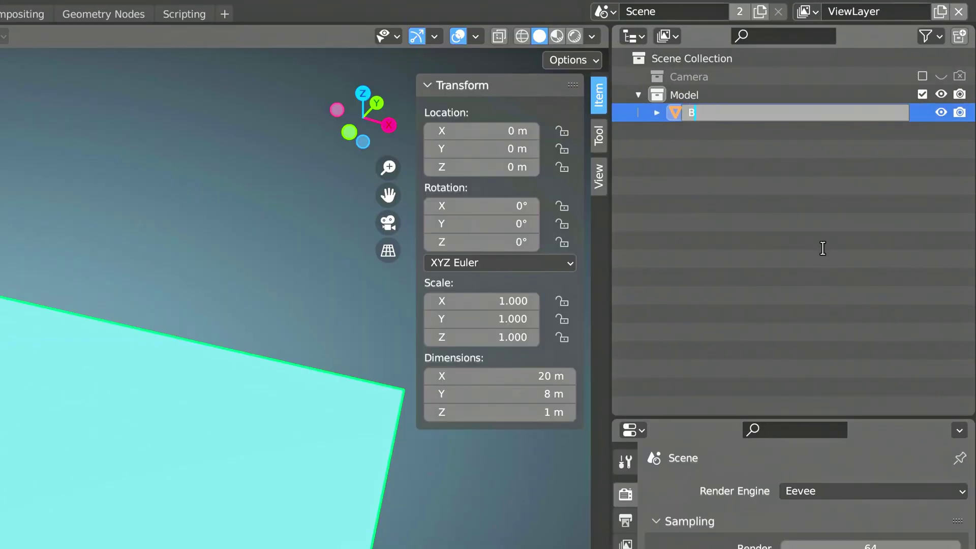
text(ridge)
key(Return)
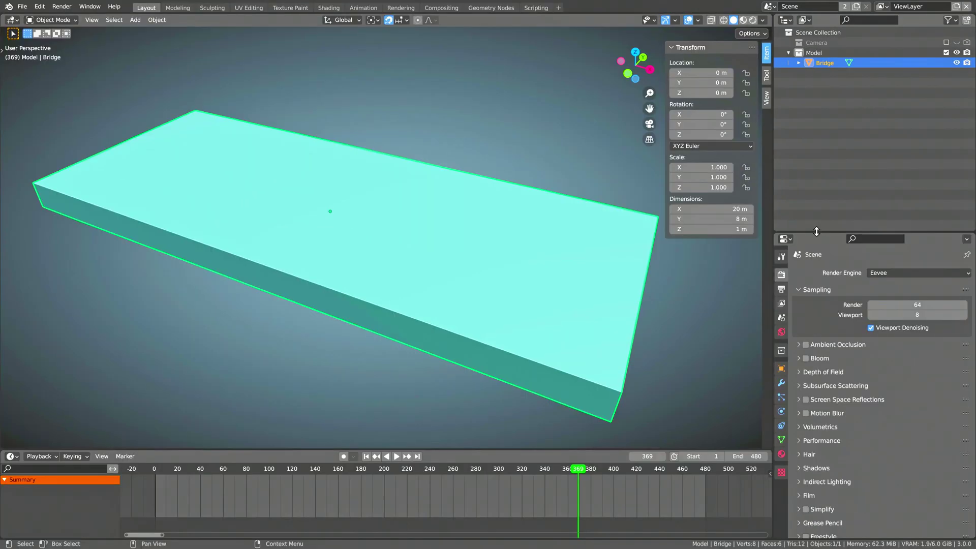
- Create a new material on the Bridge object and name it Bridge Material
click(781, 454)
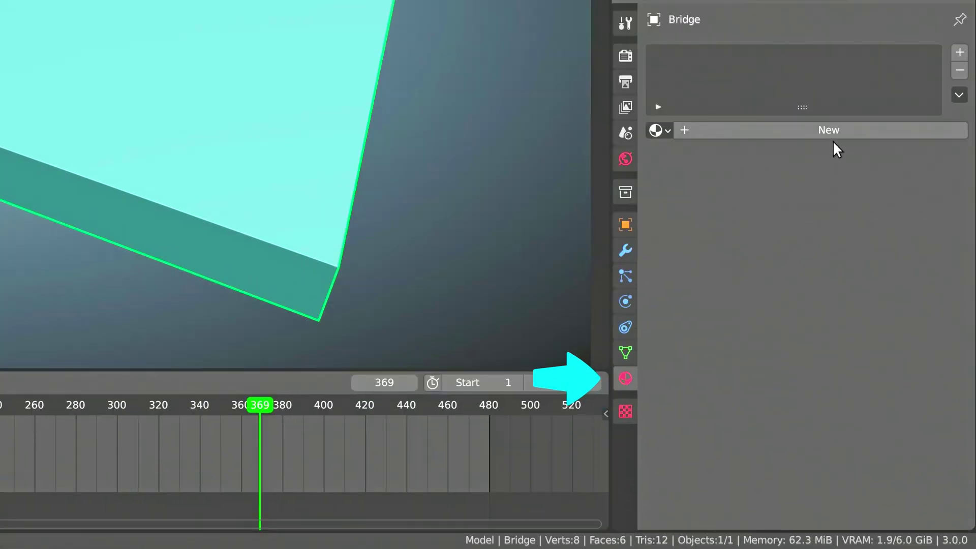
click(831, 131)
double_click(803, 124)
text(Bridge)
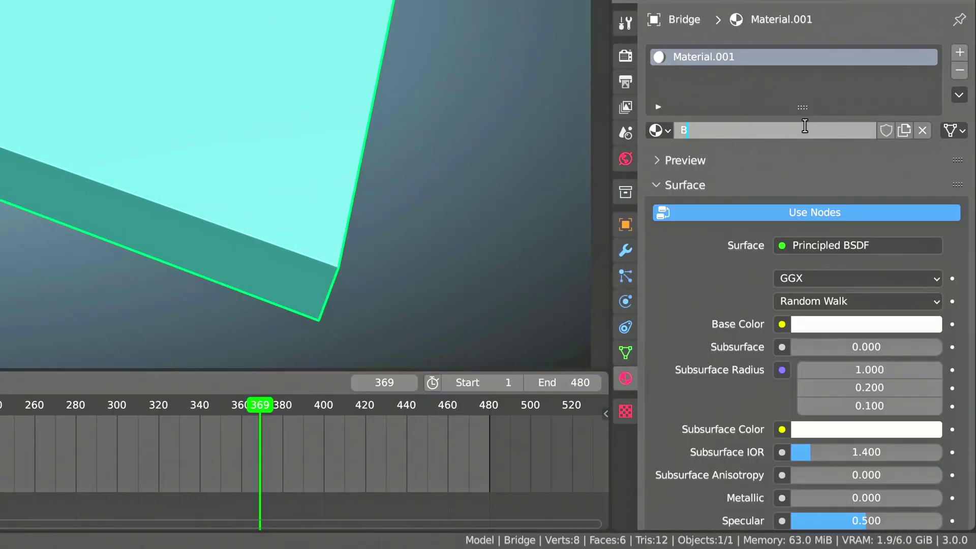
text( Material)
key(Return)
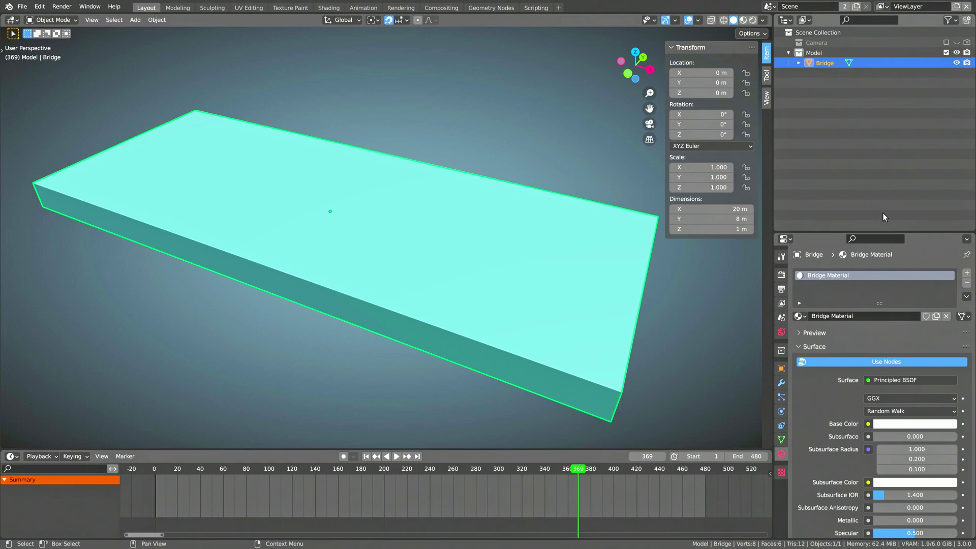
- Add a particle system to the Bridge object and set its emission number to 500
click(883, 217)
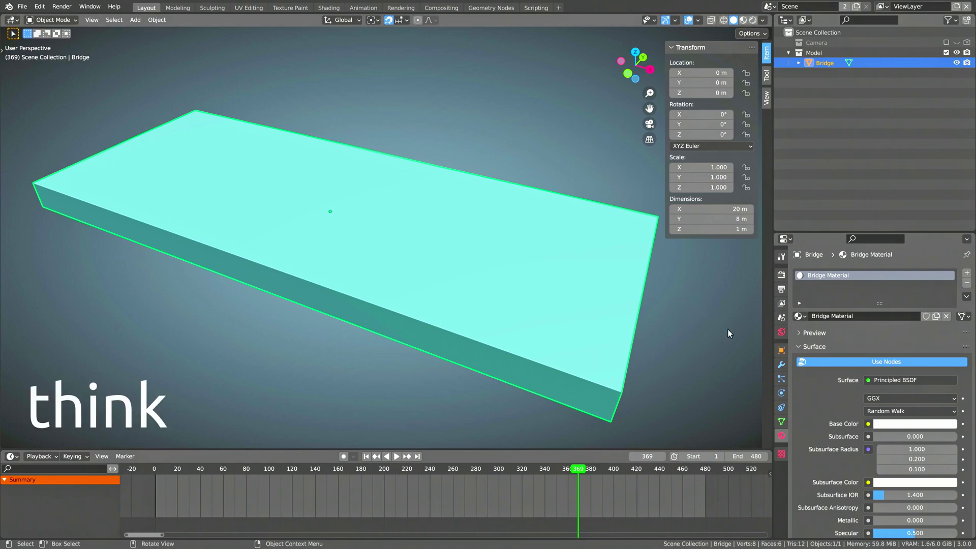
click(781, 379)
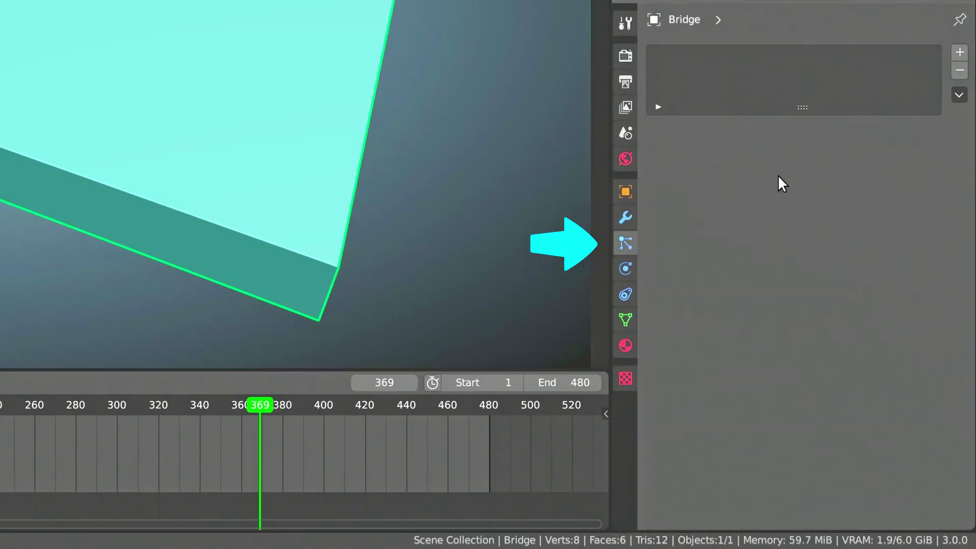
click(959, 53)
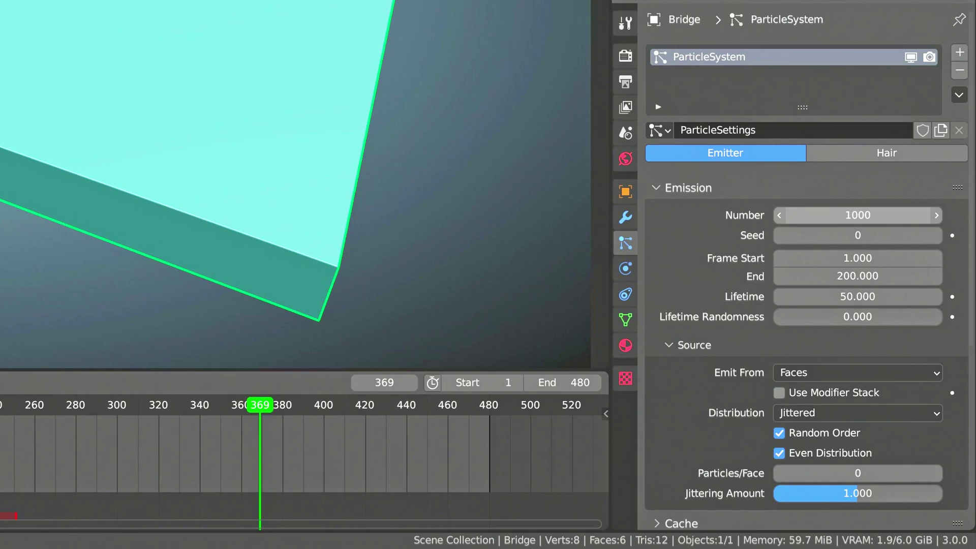
click(895, 215)
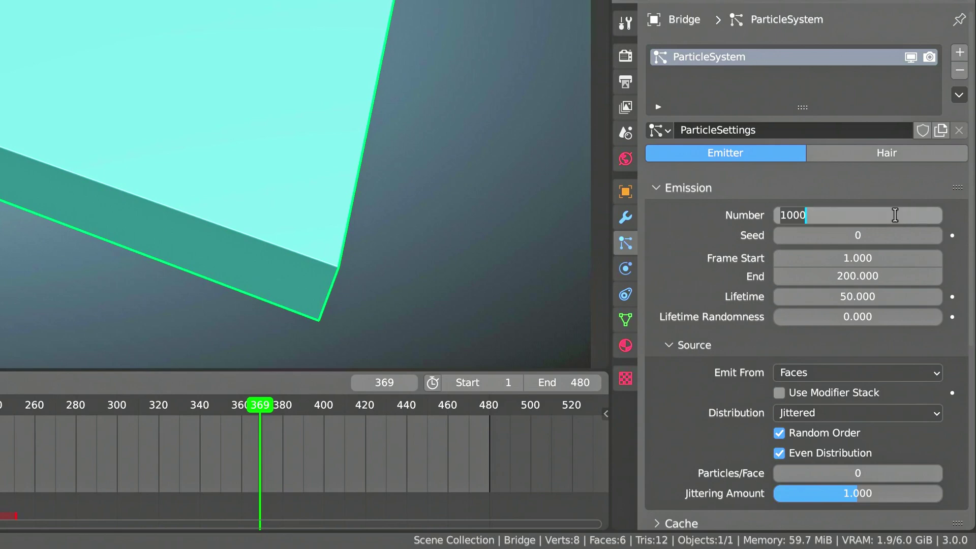
text(500)
key(Return)
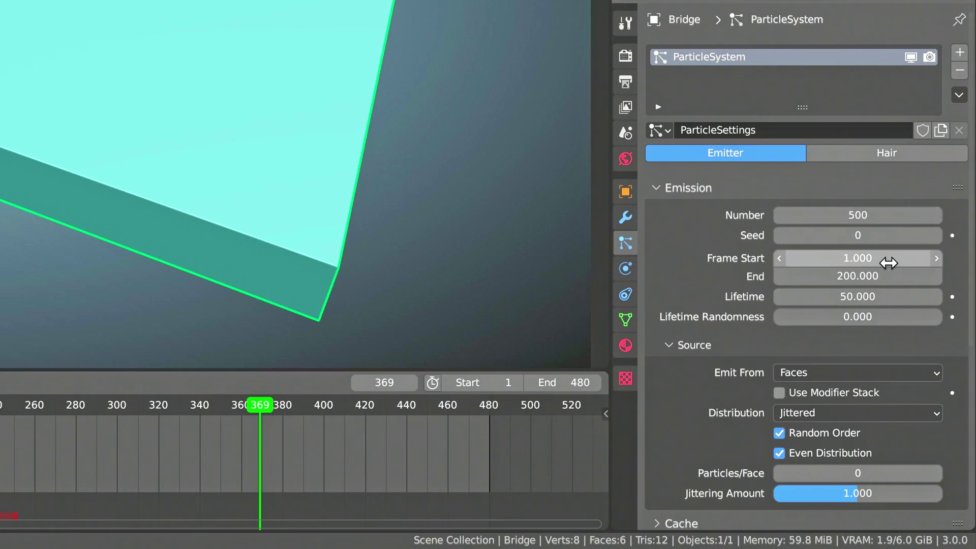
- Set the particle emission's start and end frames to 0 and move the timeline's current frame to 0
click(889, 263)
text(0)
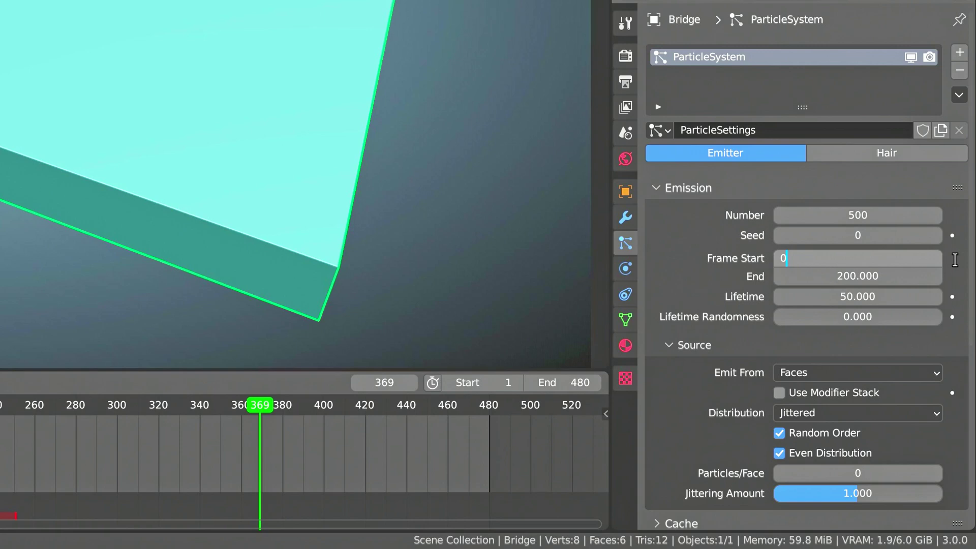
key(Tab)
text(0)
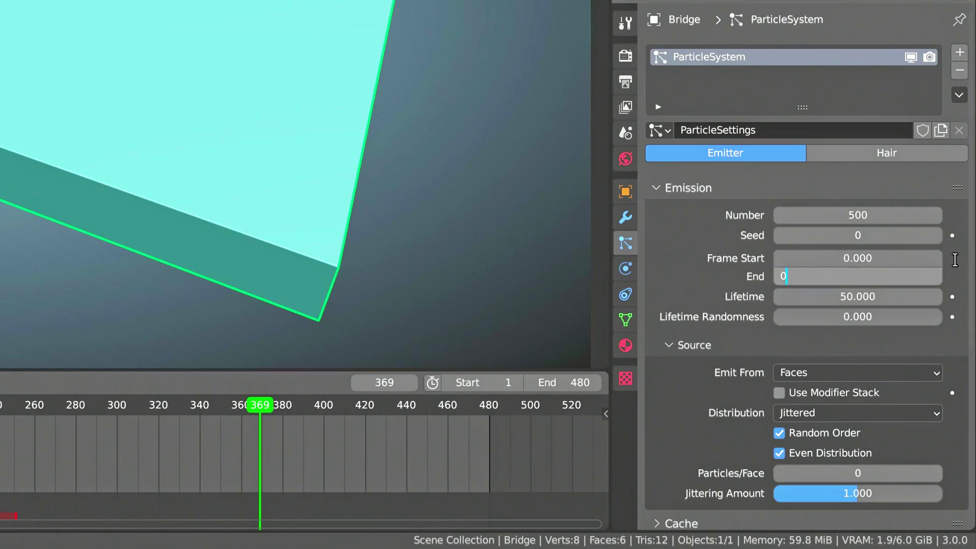
key(Return)
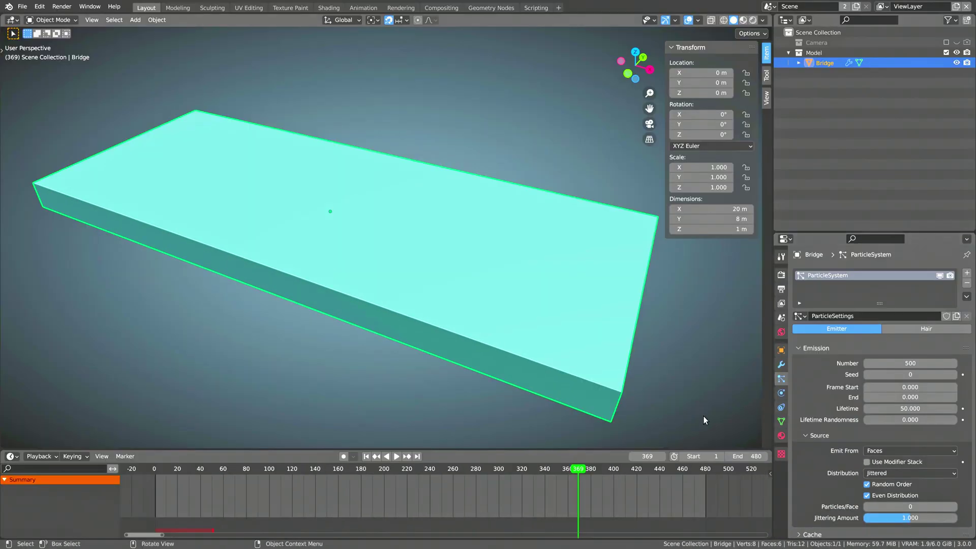
drag(582, 470, 151, 474)
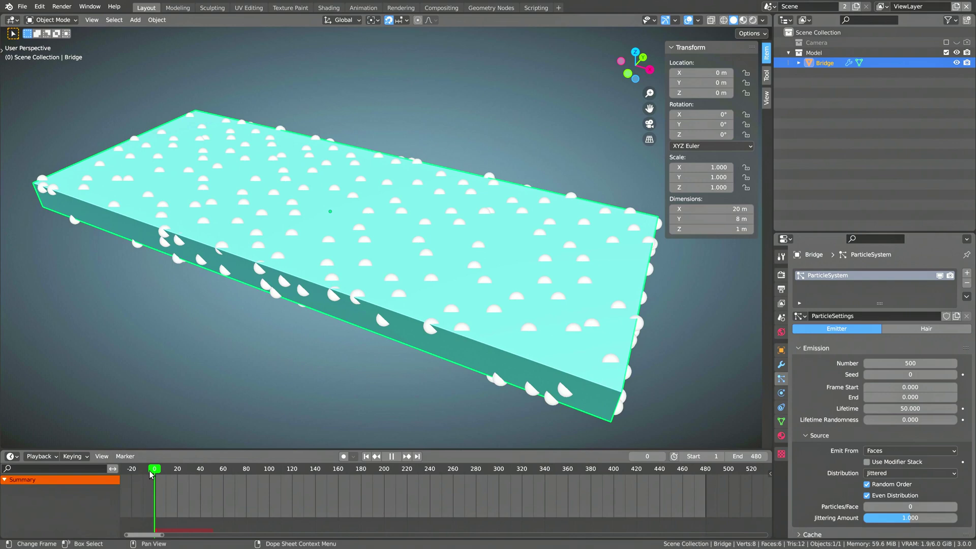
drag(151, 475, 152, 474)
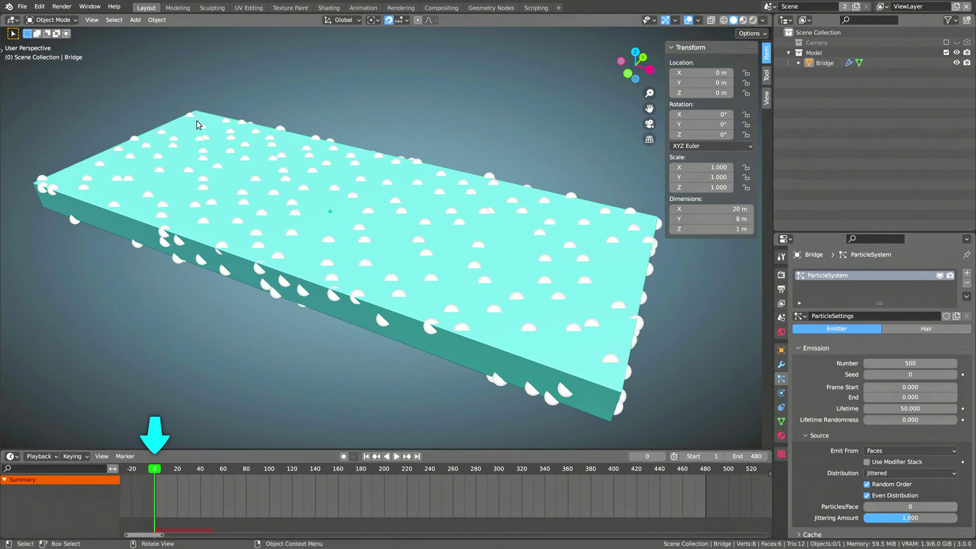
- Start a Cell Fracture on the Bridge object using its own particles and set the point source limit to 500
click(161, 23)
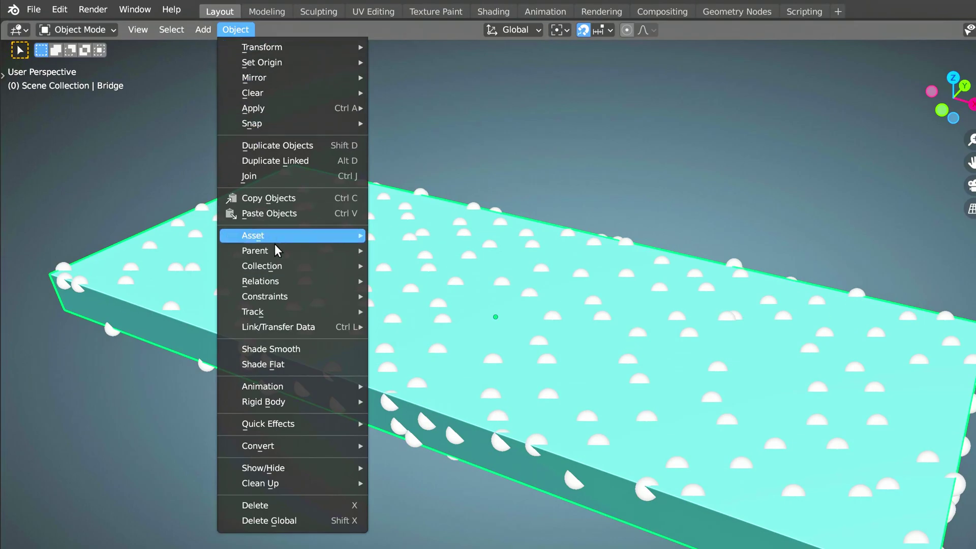
mouse_move(307, 423)
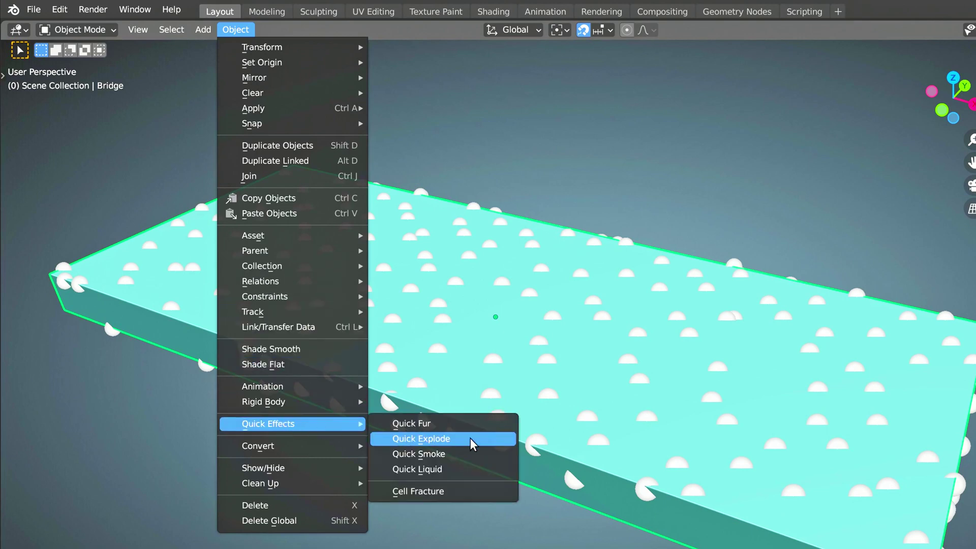
click(478, 489)
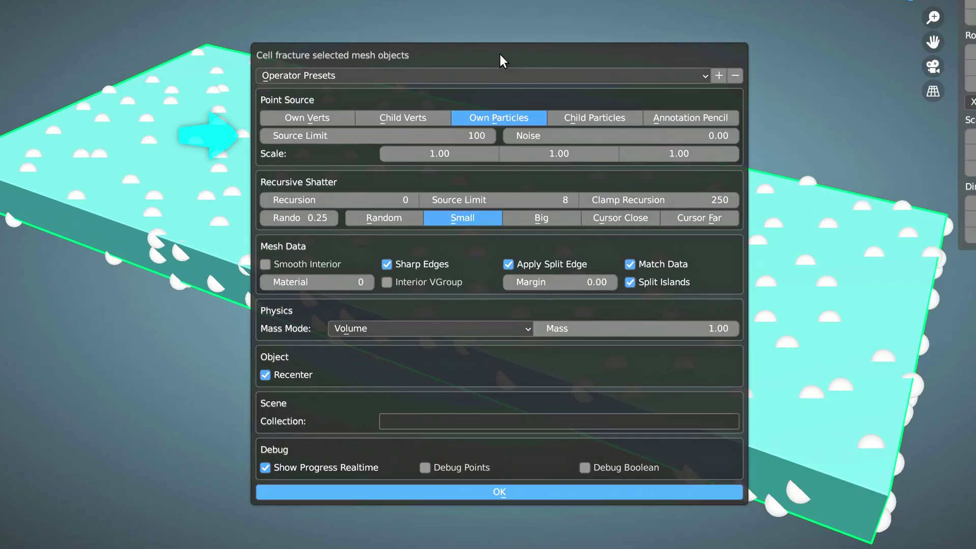
click(376, 136)
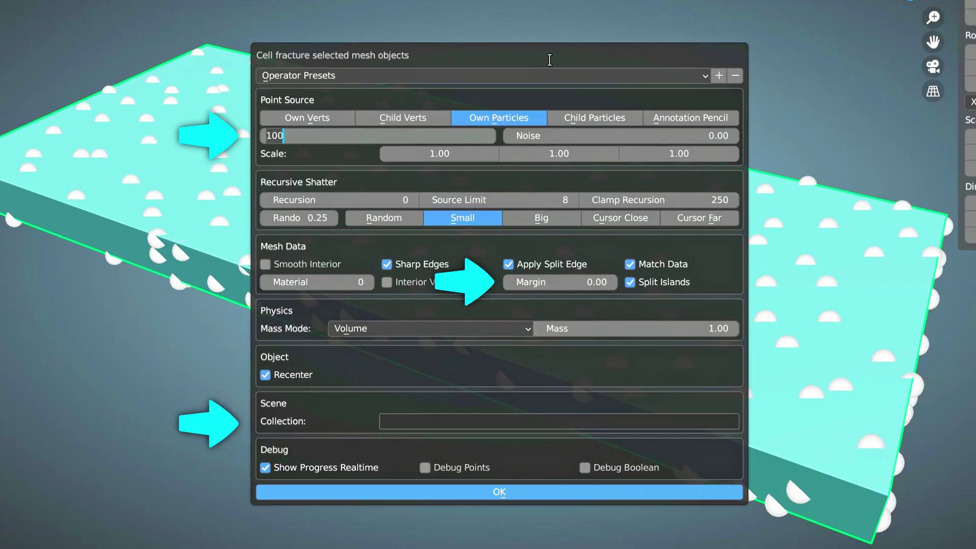
text(500)
key(Return)
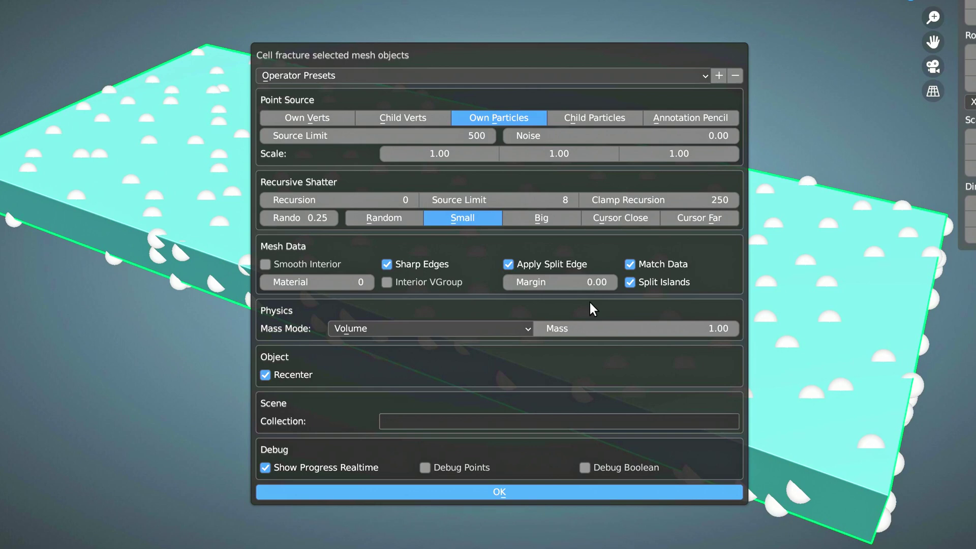
- Set the fracture's destination collection to Cells and run the Cell Fracture
click(486, 421)
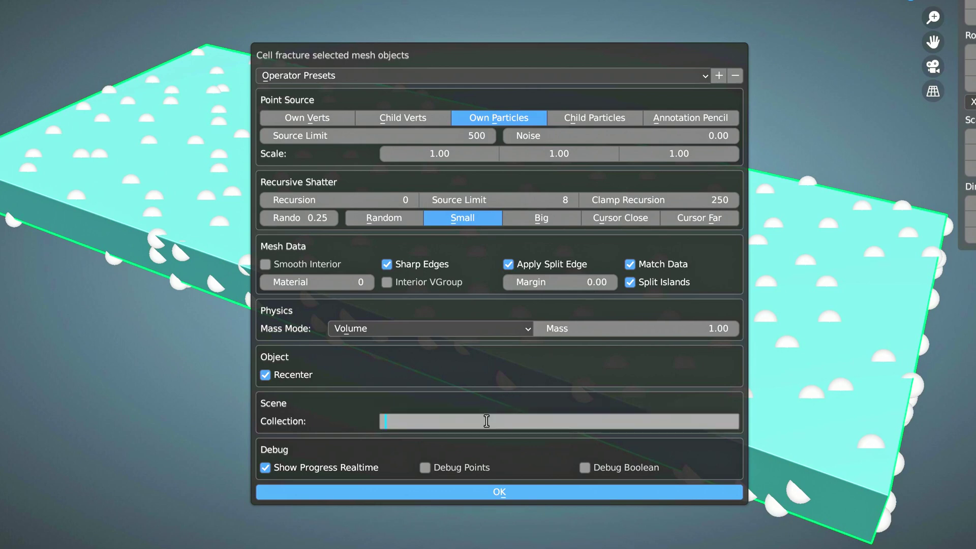
text(Cells)
key(Return)
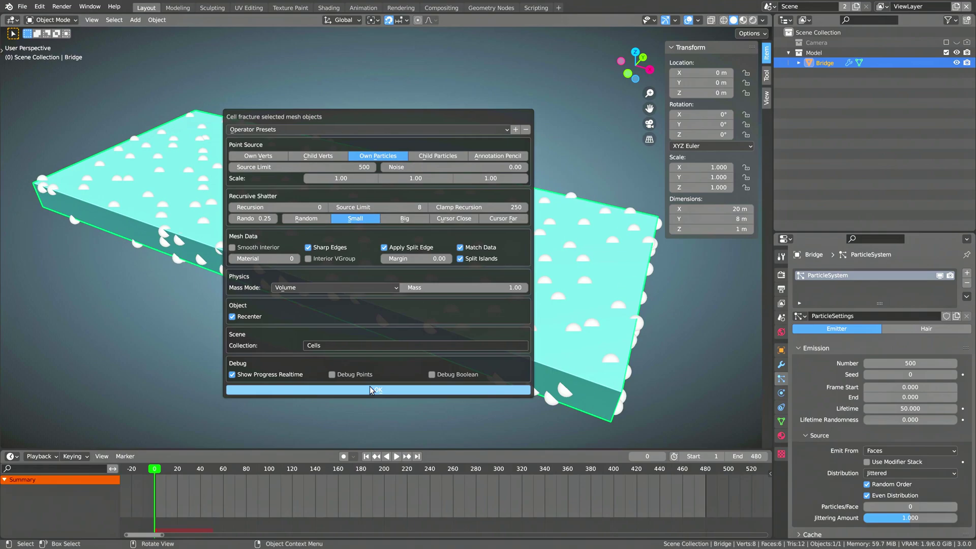
click(370, 389)
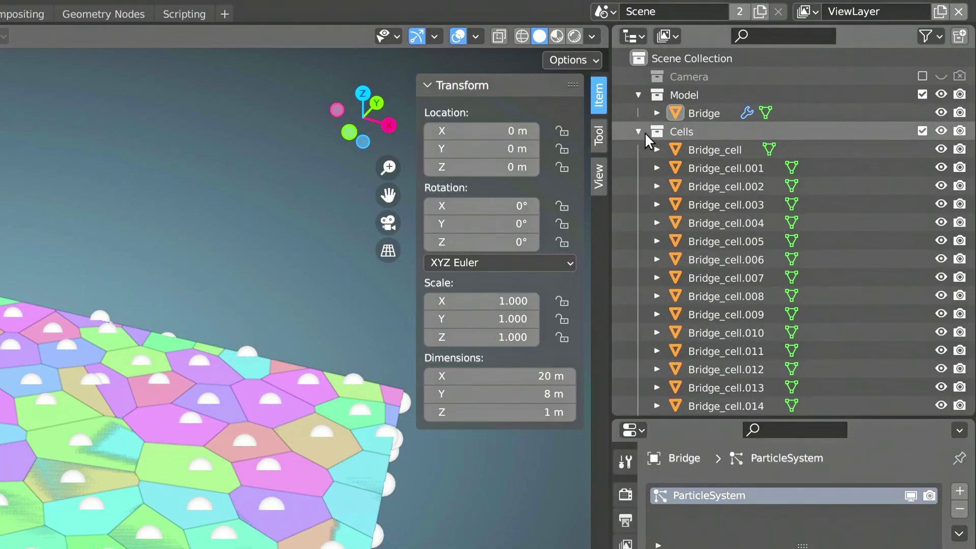
- Collapse the Cells collection in the outliner and hide the original Bridge object in the viewport
click(639, 131)
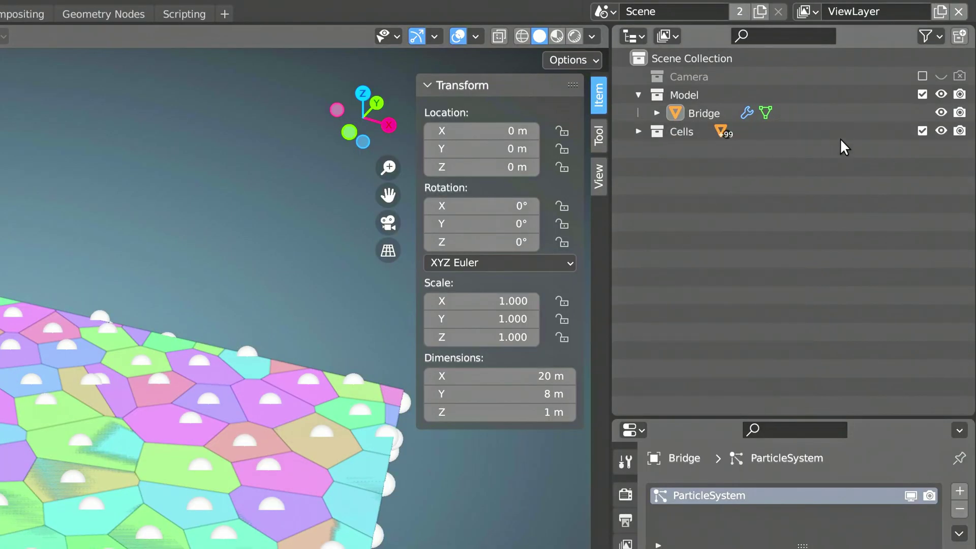
click(942, 112)
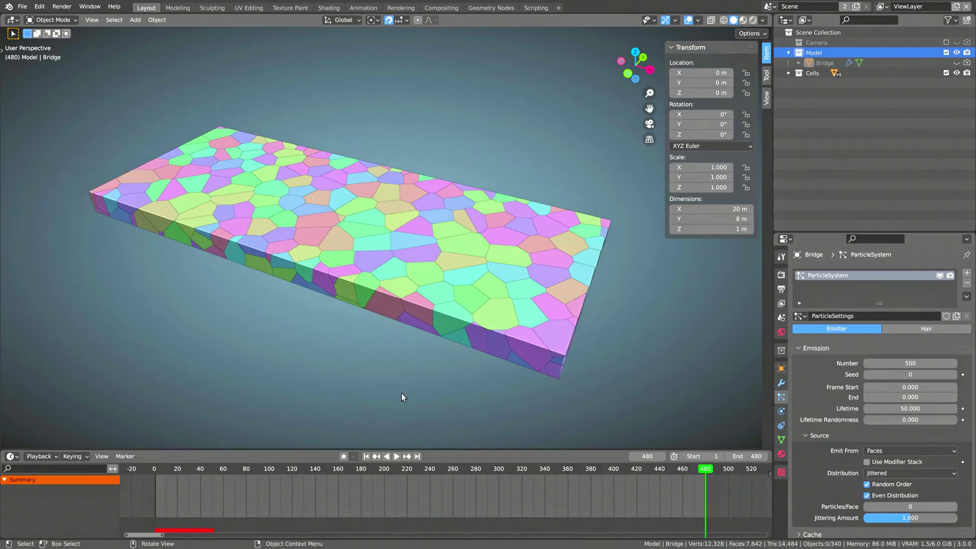
middle_drag(402, 394, 363, 129)
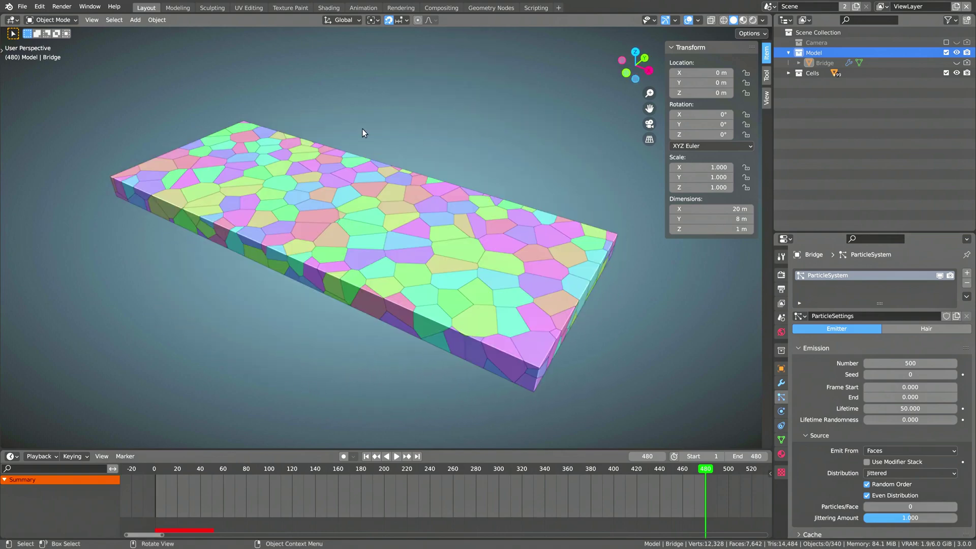
- Add an upright plane across the middle of the bridge and scale its mesh by 5 along Y in Edit Mode
click(135, 21)
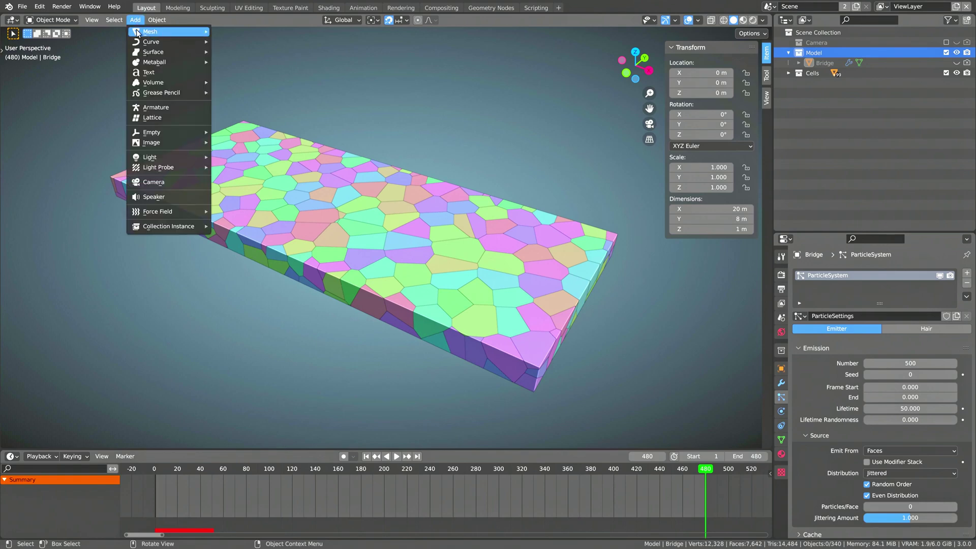
mouse_move(144, 30)
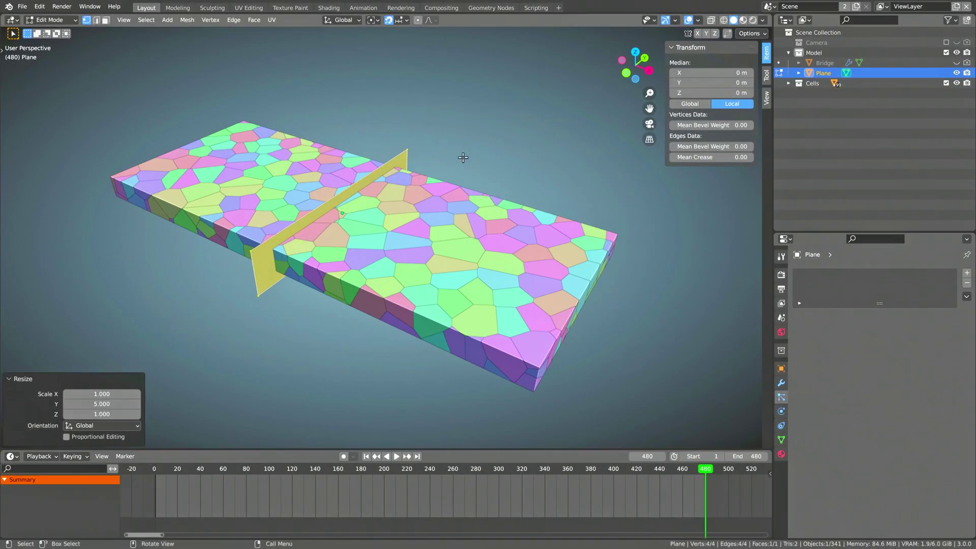
key(Tab)
click(470, 172)
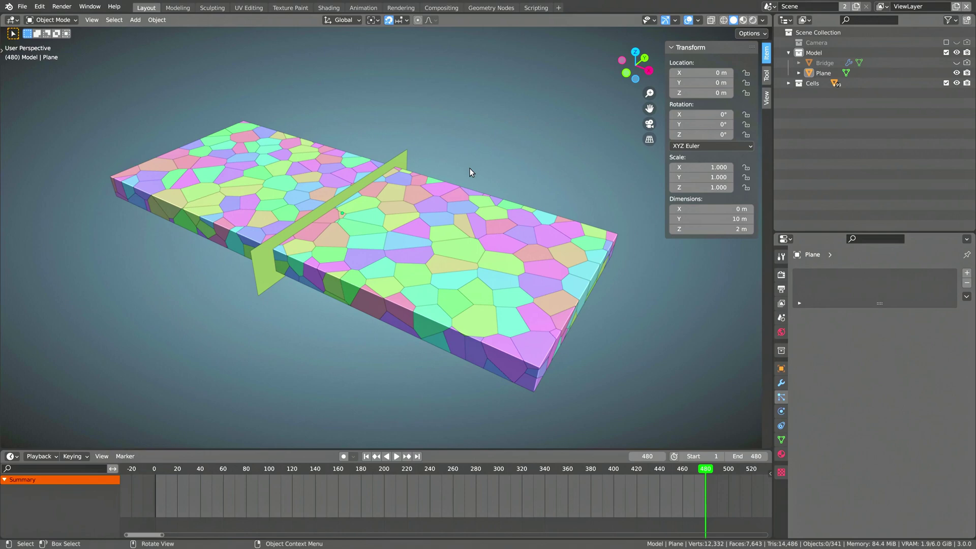
- Rename the upright plane as Edge
double_click(824, 72)
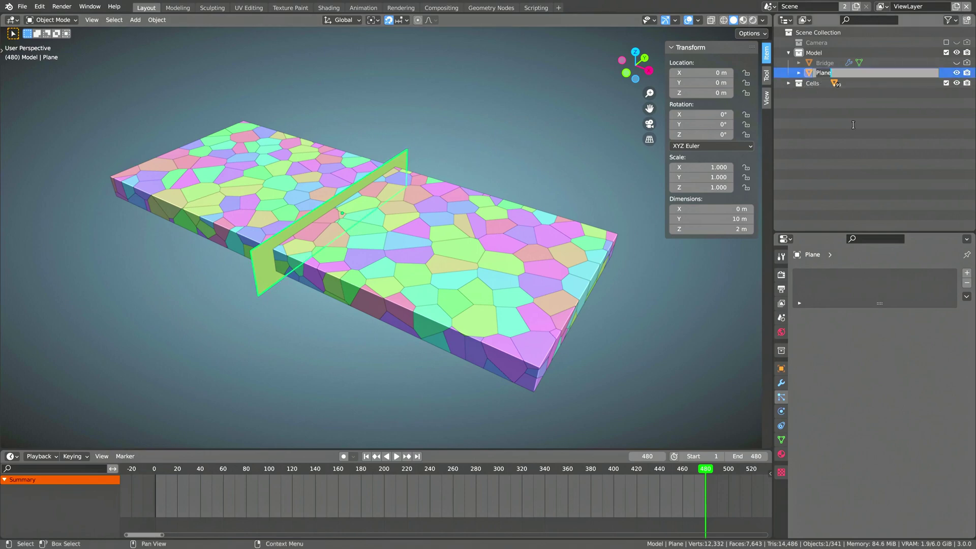
text(Edge)
key(Return)
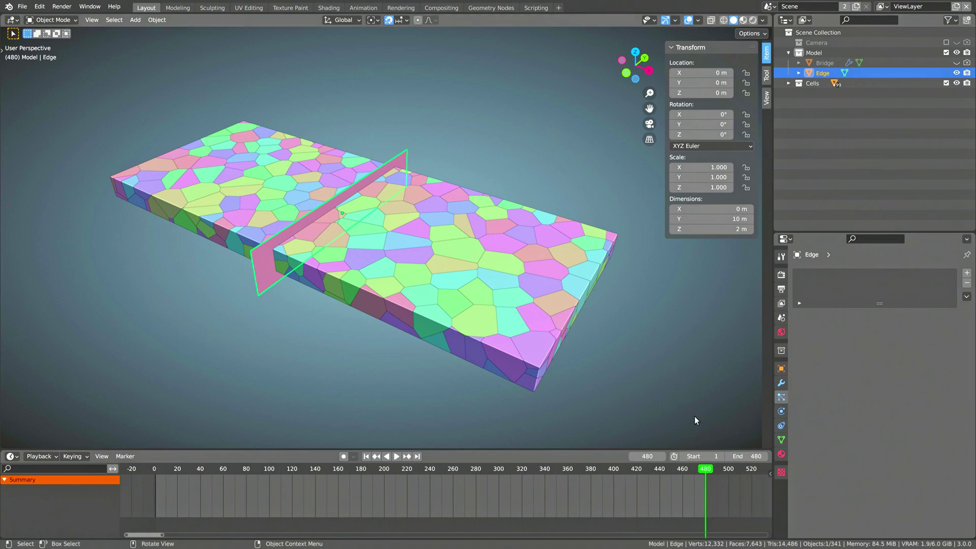
- At frame 0, move the Edge plane to X -11 m and insert a single keyframe on its X location
key(space)
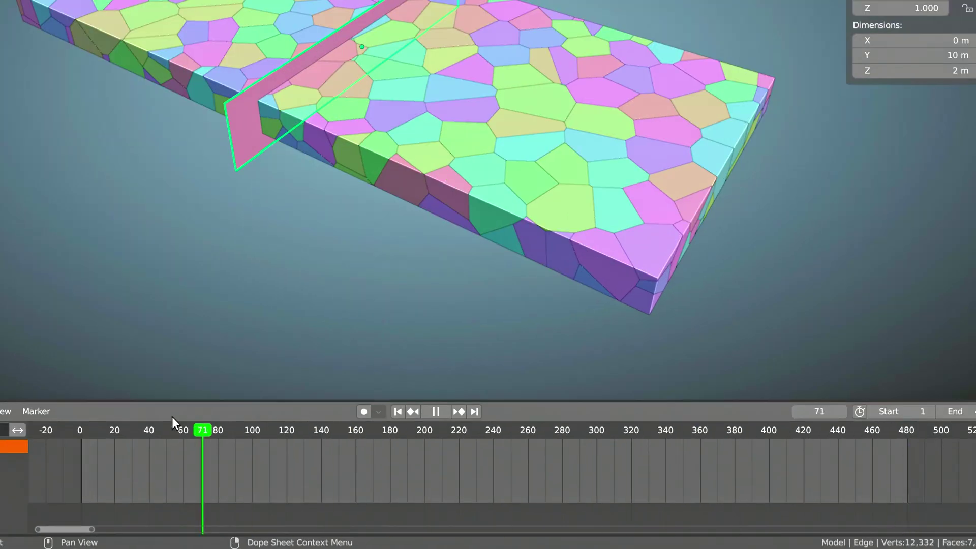
drag(171, 417, 42, 418)
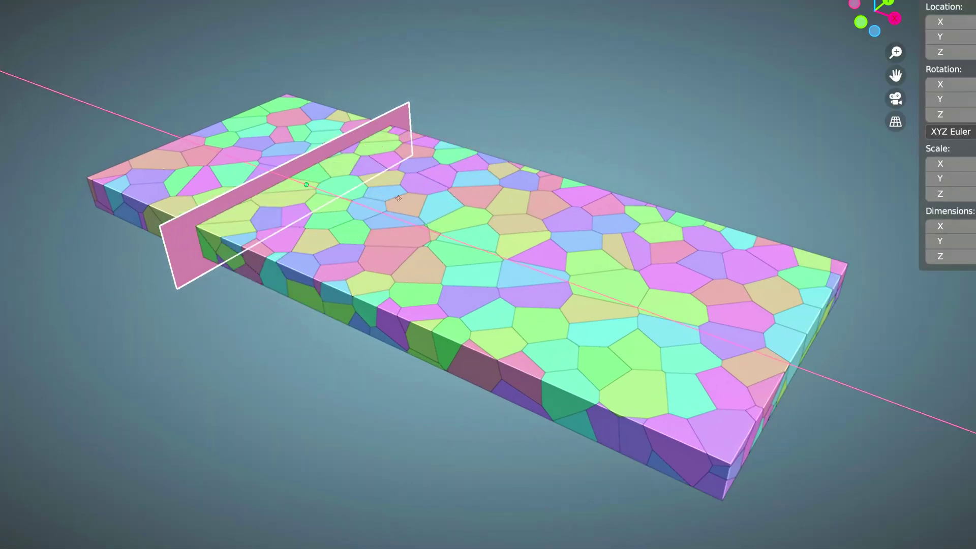
click(855, 115)
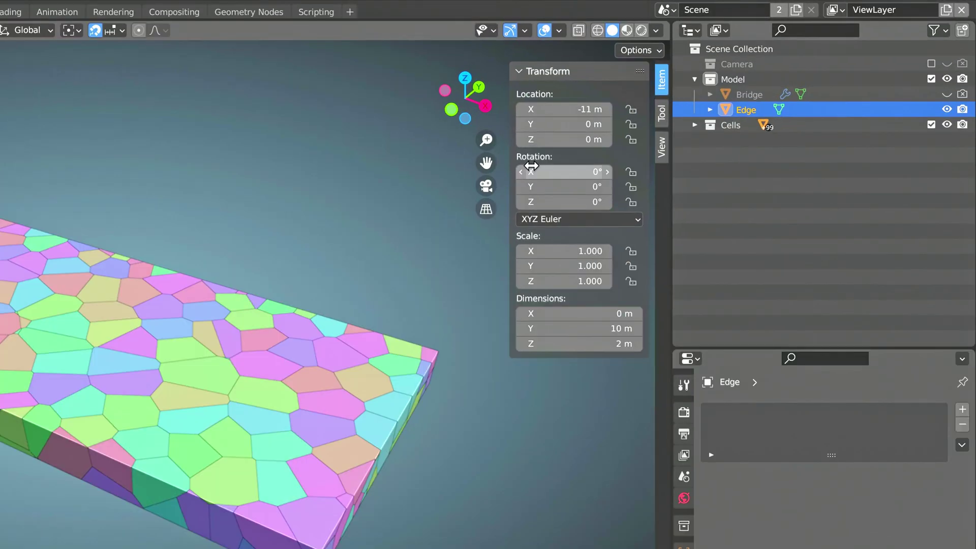
right_click(690, 74)
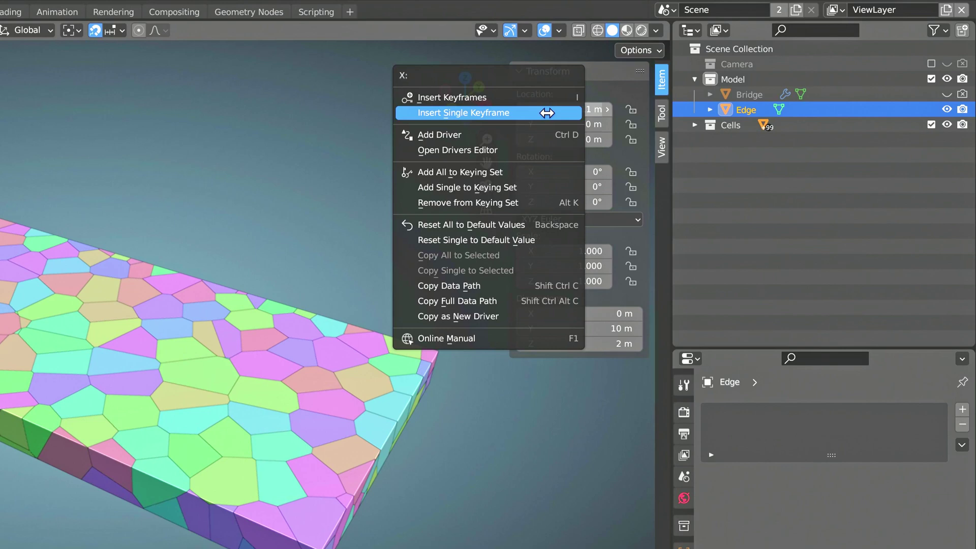
click(547, 113)
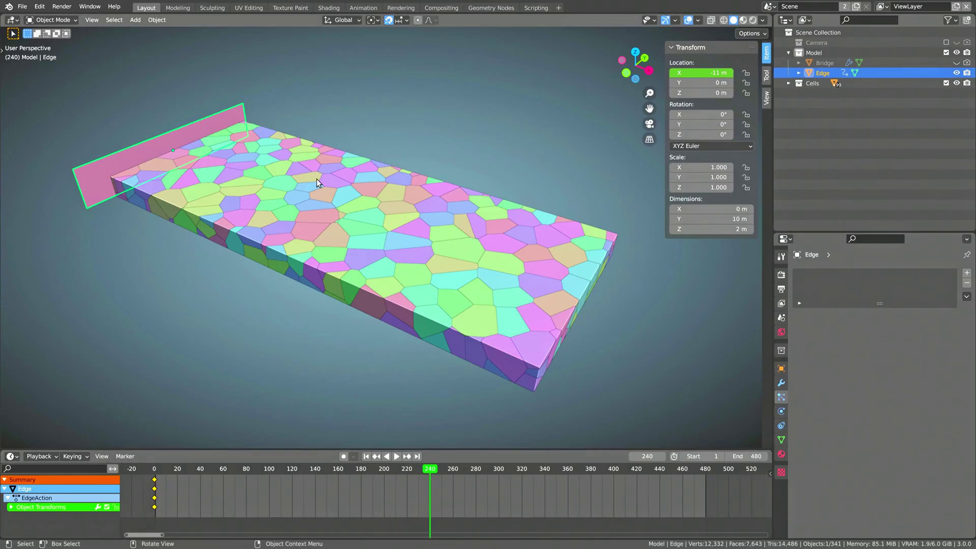
- At frame 240, move the Edge plane to X 11 m and insert a single keyframe on its X location
key(g)
key(x)
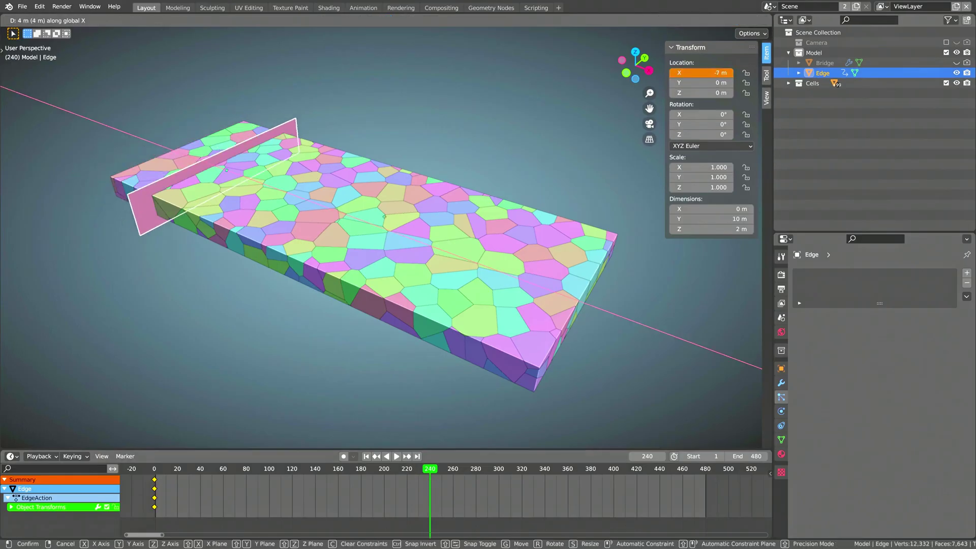
click(692, 74)
right_click(692, 74)
click(691, 74)
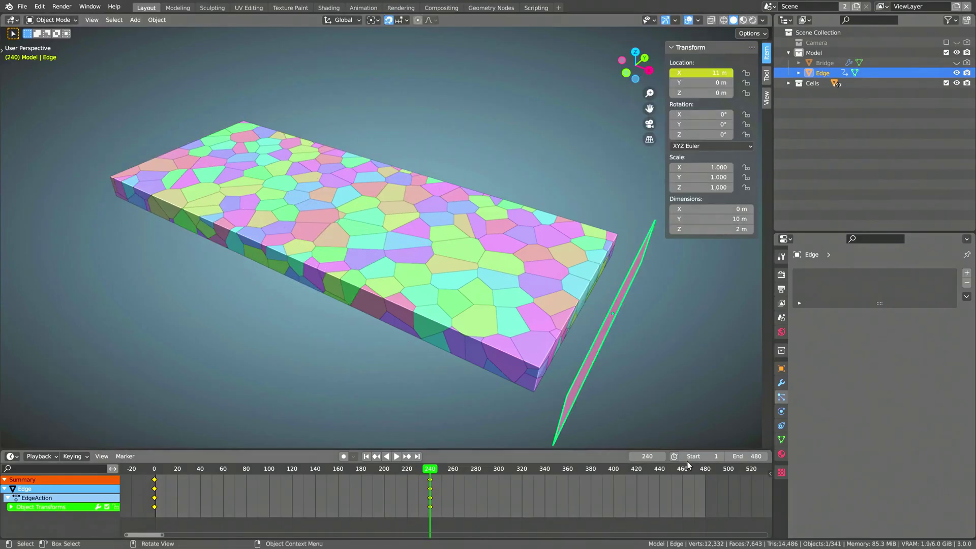
- At frame 480, move the Edge plane back to X -11 m and insert a single keyframe on its X location
click(705, 469)
key(g)
key(x)
click(703, 75)
right_click(704, 75)
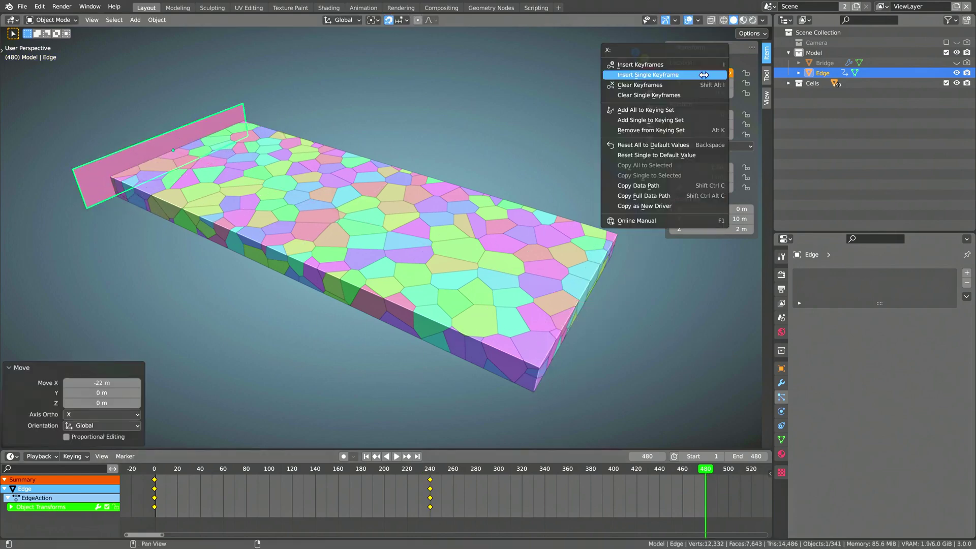
click(703, 74)
- Deselect the Edge plane and play the animation to check its back-and-forth sweep across the bridge
click(703, 364)
key(space)
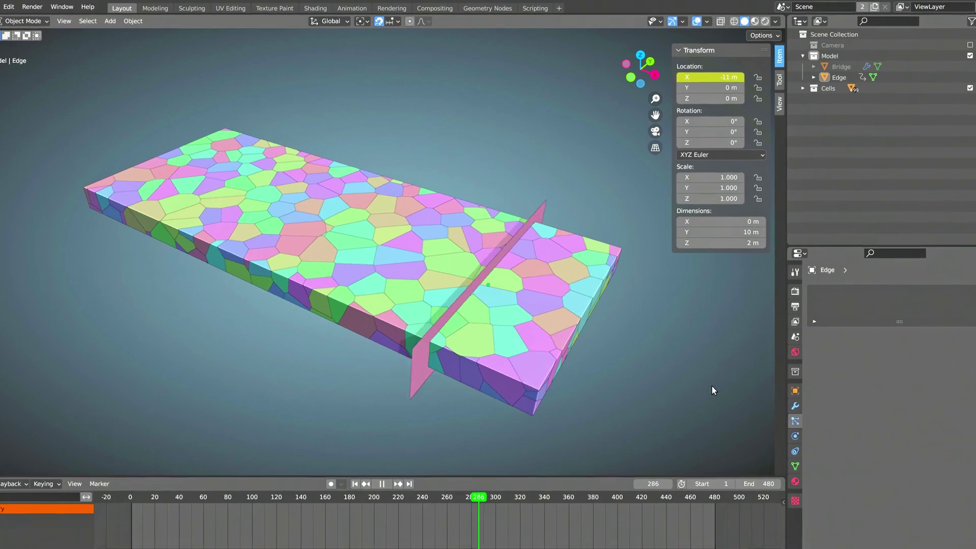
key(space)
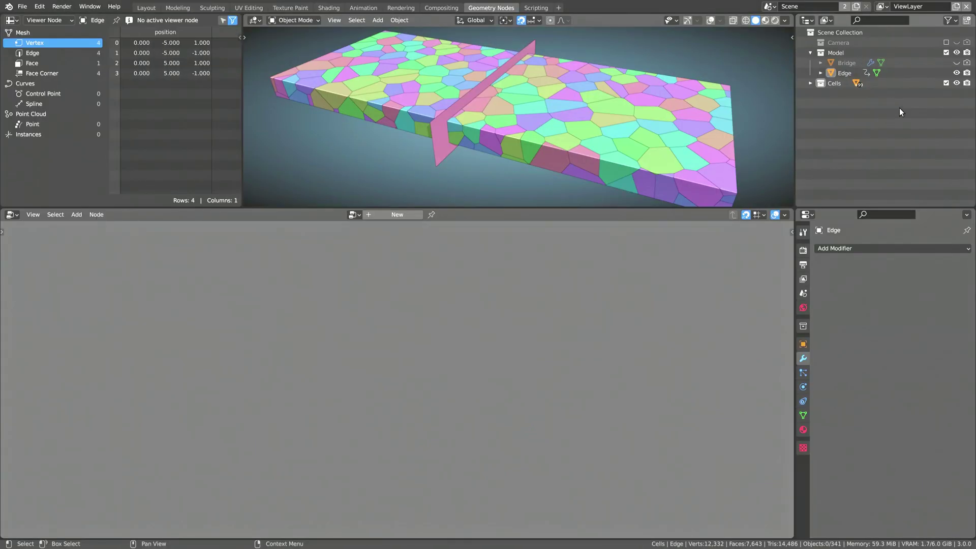
- Disable the Edge plane in renders and hide the Cells collection in both the viewport and renders
click(967, 72)
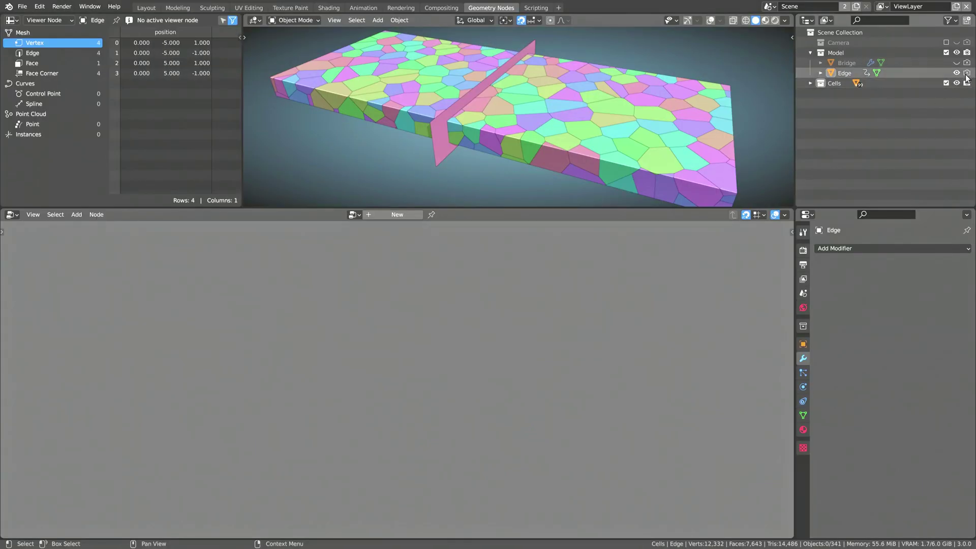
click(957, 83)
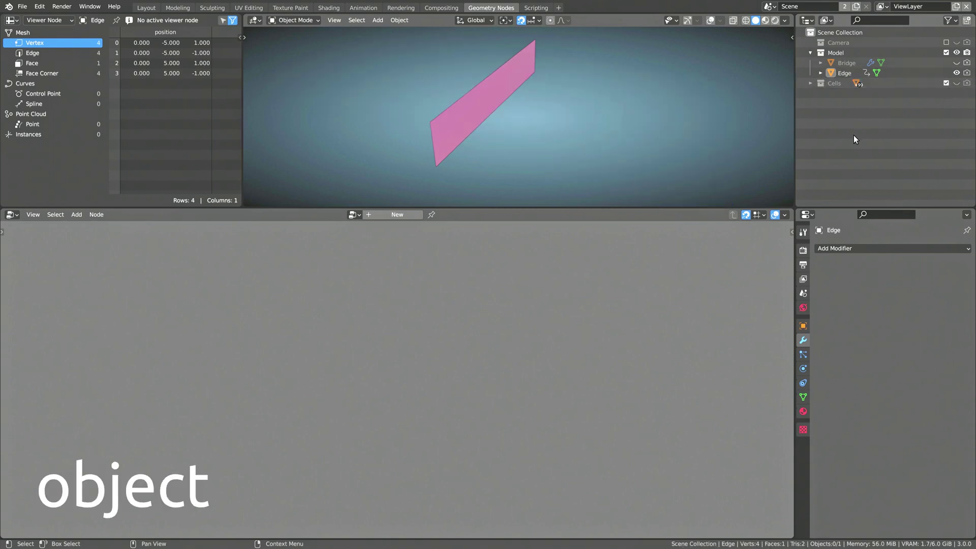
- Add a new mesh plane to the Model collection
click(836, 52)
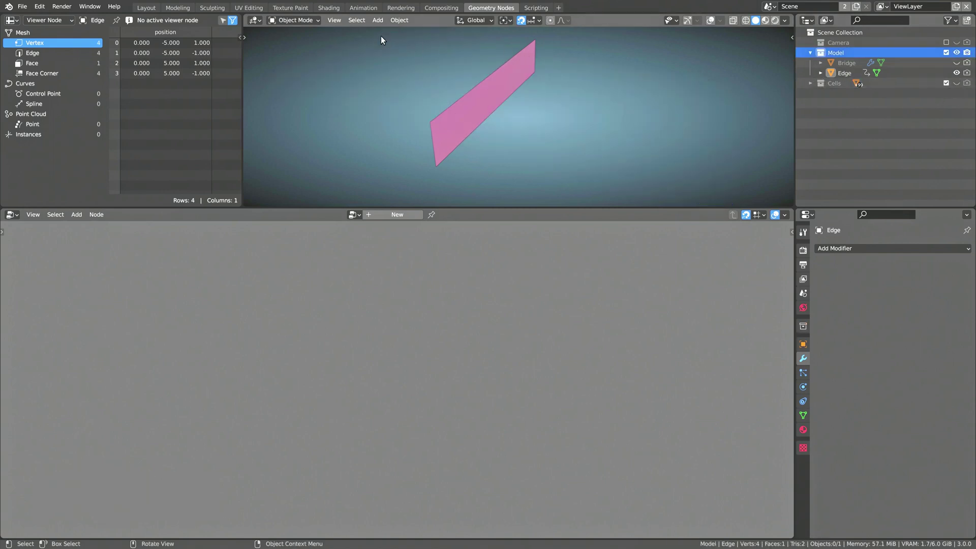
click(377, 23)
mouse_move(417, 32)
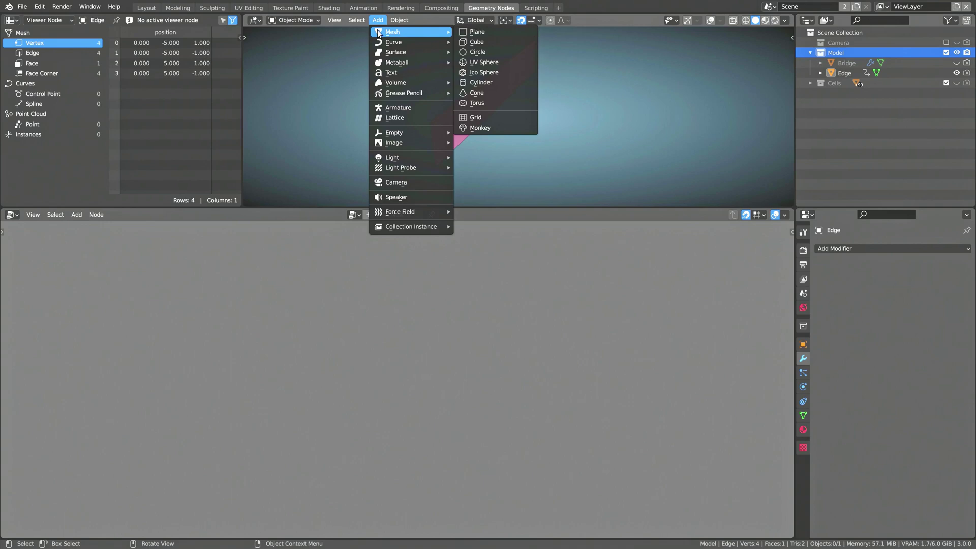
click(476, 30)
- Rename the new plane as Geometry Nodes and add a Geometry Nodes modifier to it
key(F2)
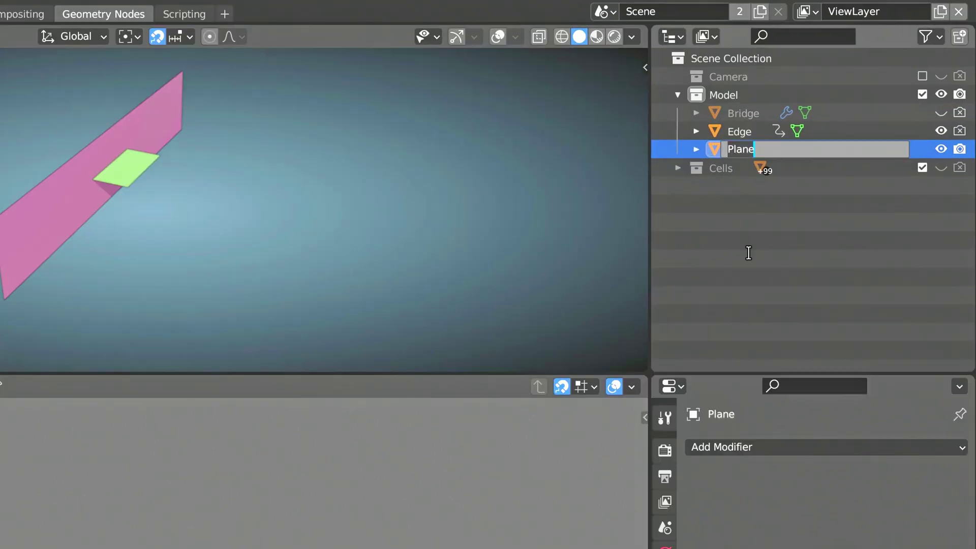
text(Geometry)
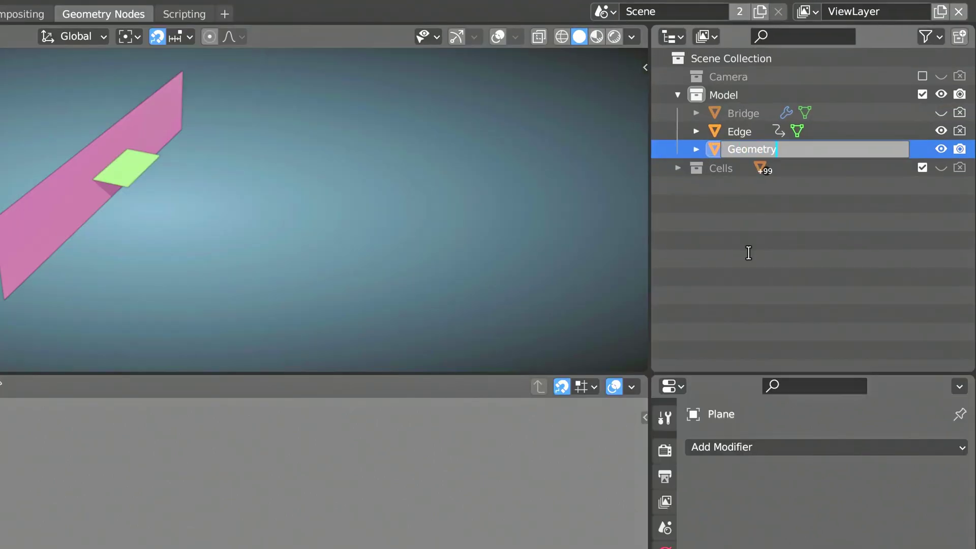
text(Nodes)
key(Return)
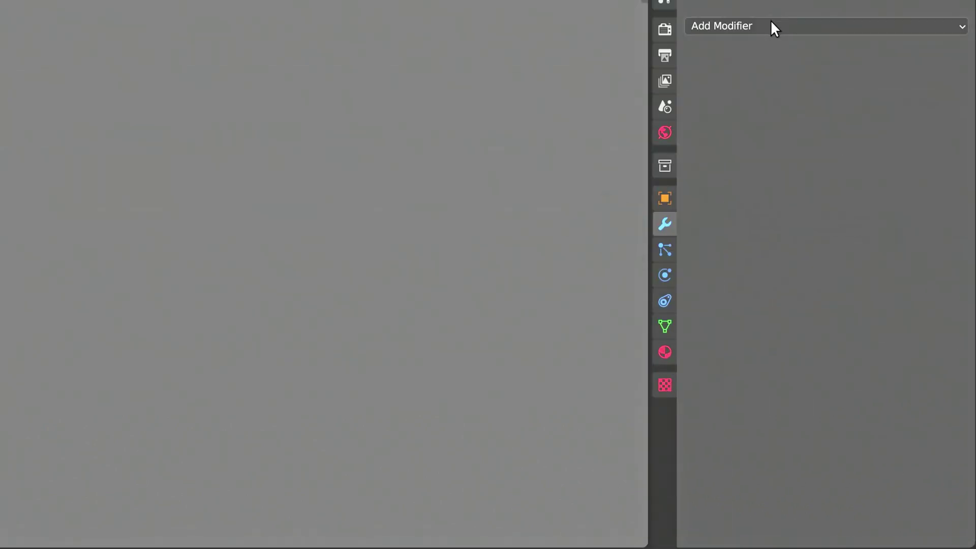
click(862, 245)
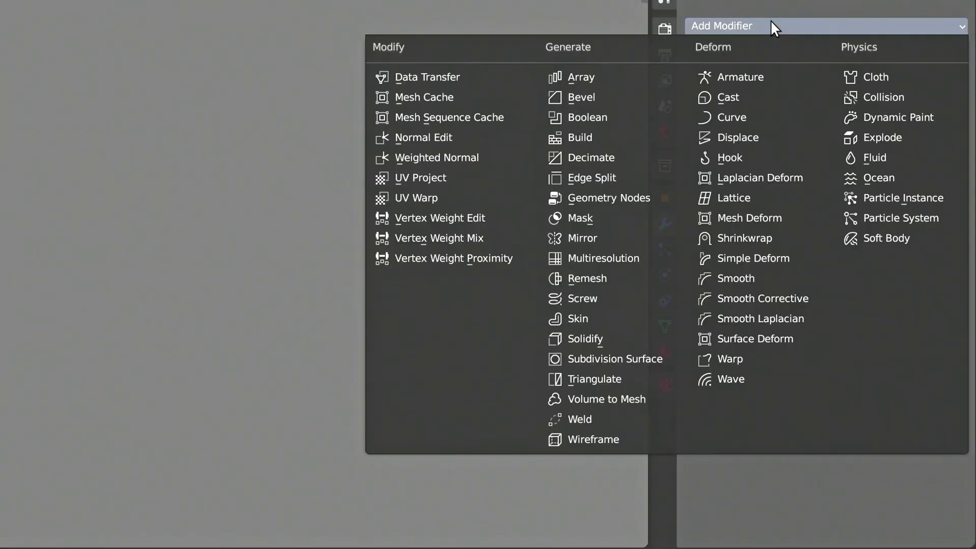
click(664, 198)
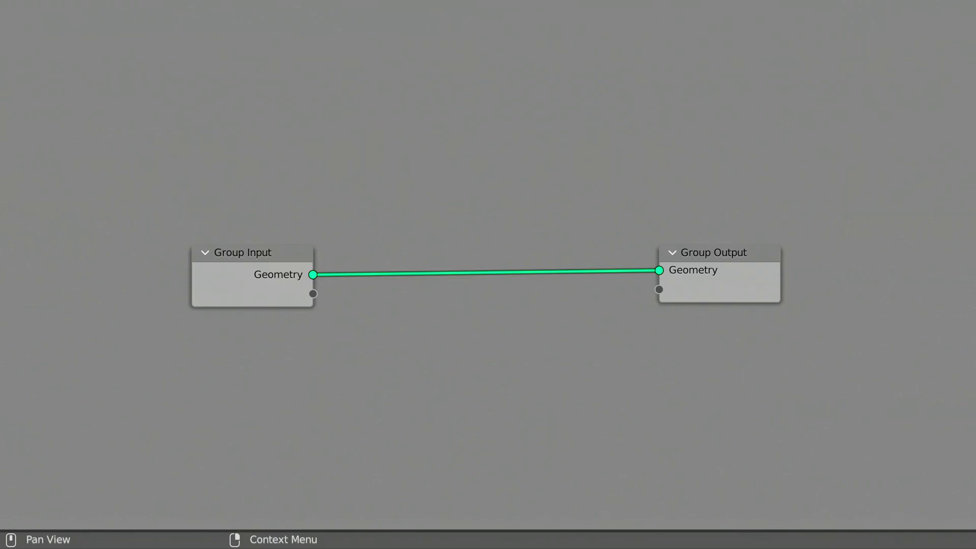
- Delete the Group Input node and add a Collection Info node in its place
drag(119, 187, 331, 346)
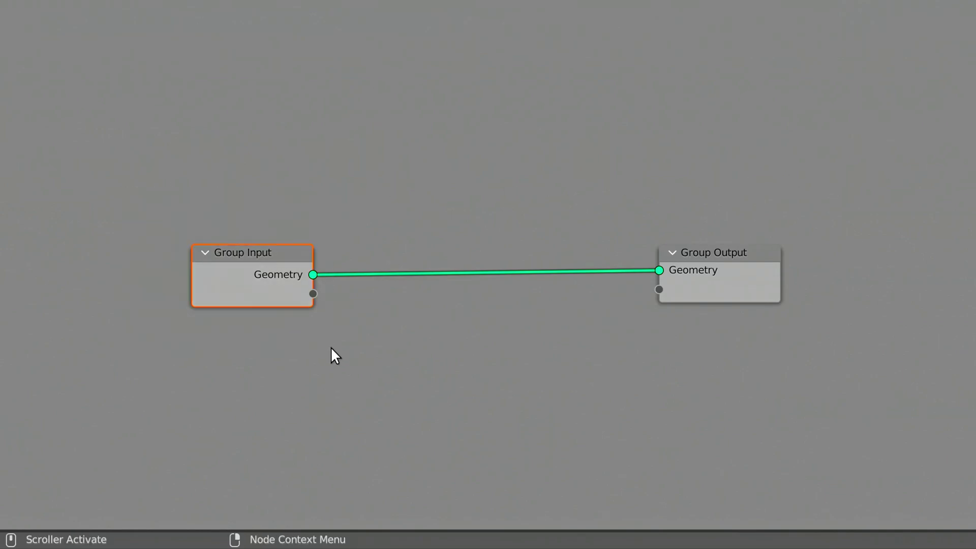
key(x)
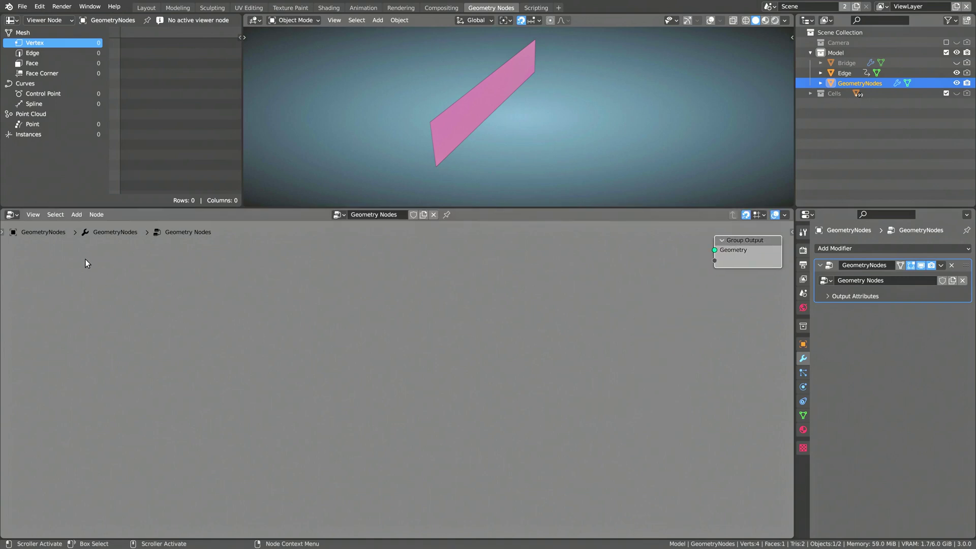
click(76, 218)
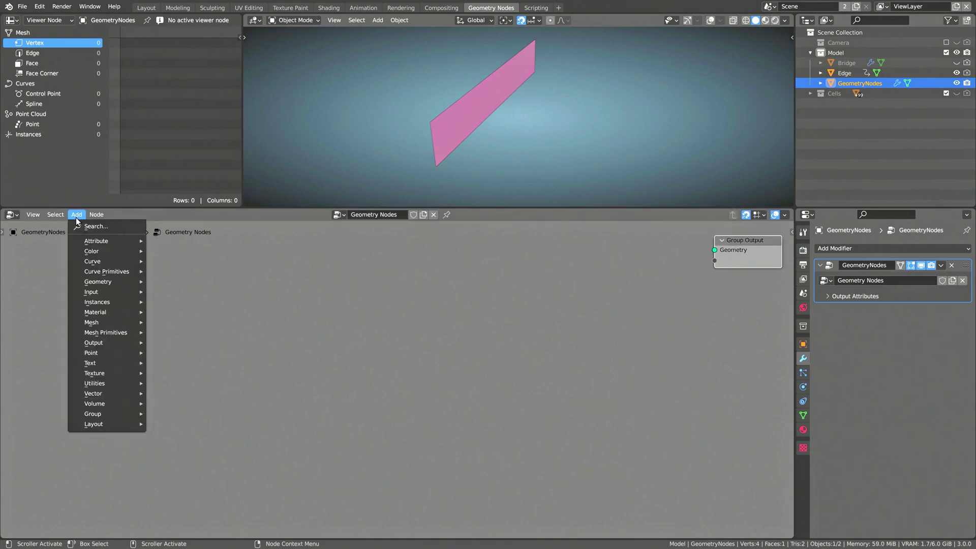
click(78, 226)
text(colle)
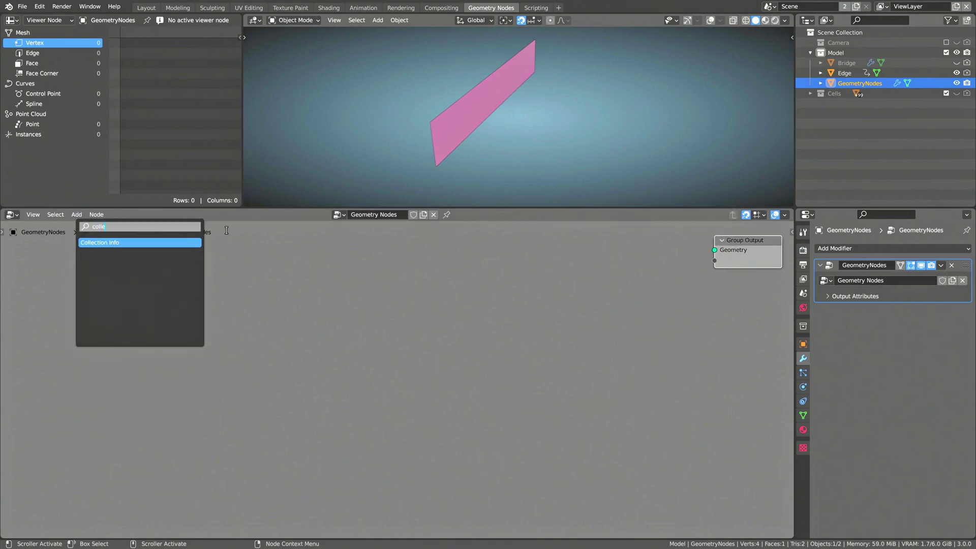
text(ction)
key(Return)
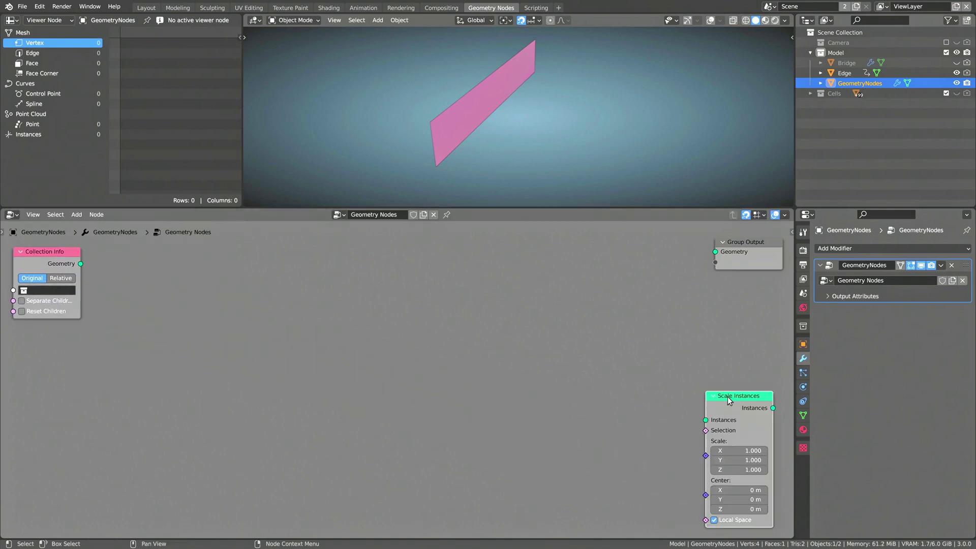
- Add Scale Instances, Translate Instances and Set Material nodes in a row before the Group Output
drag(728, 397, 478, 291)
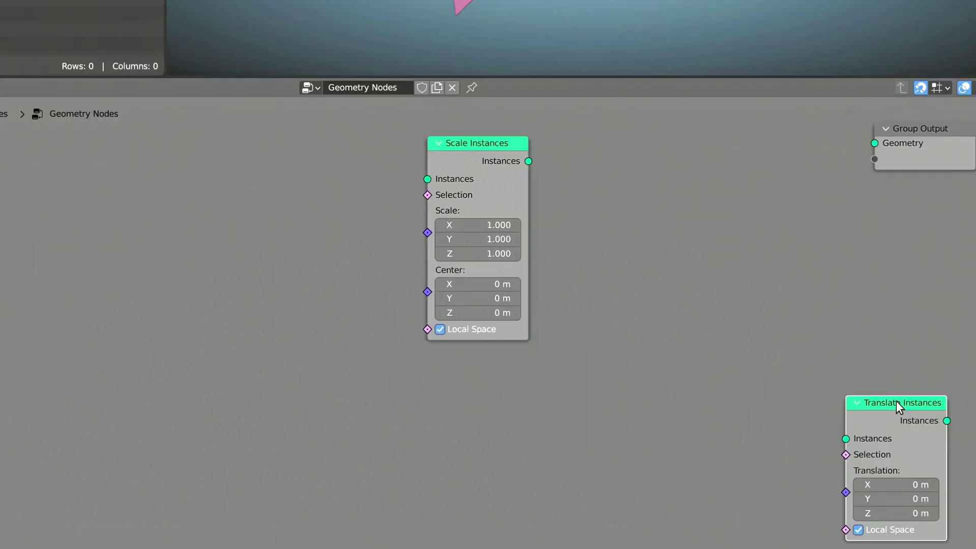
drag(896, 402, 661, 168)
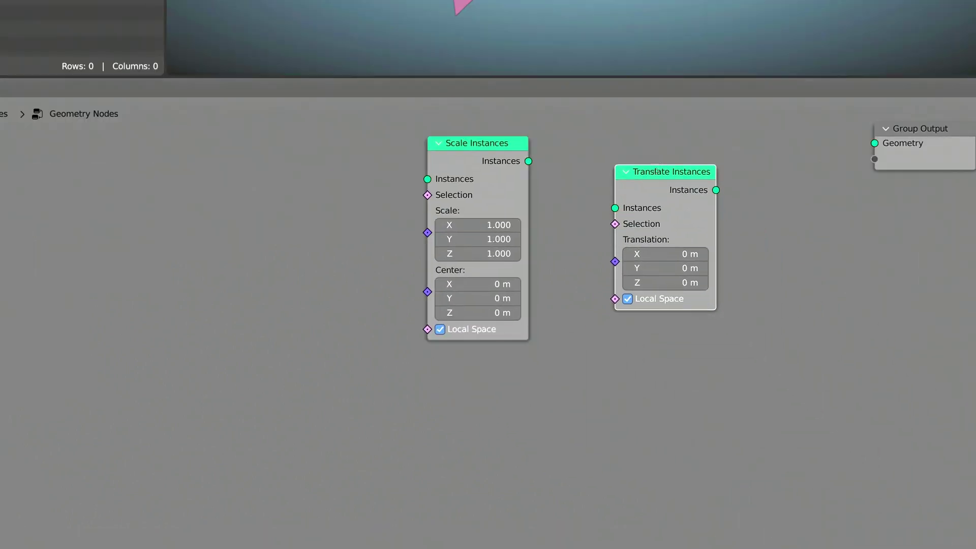
drag(661, 168, 637, 142)
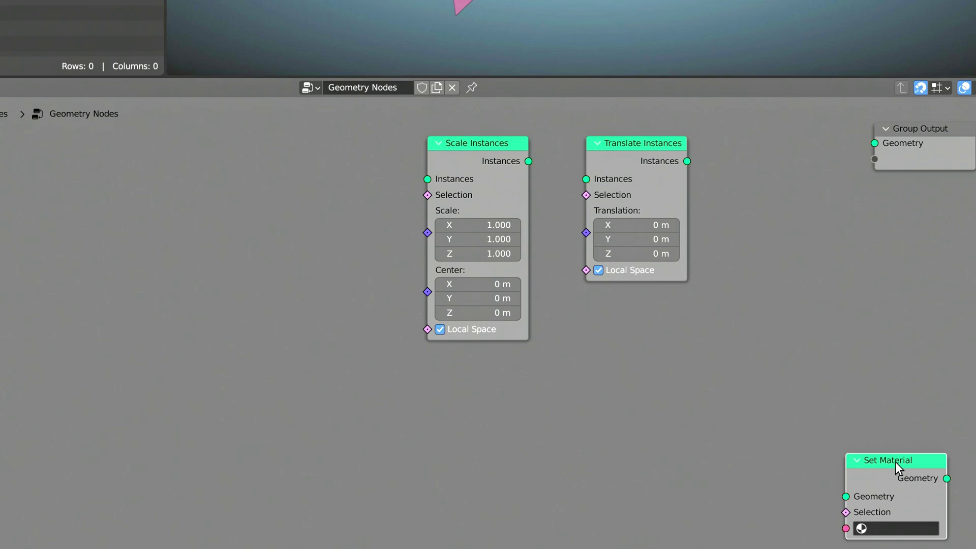
drag(896, 462, 643, 253)
- Link Collection Info through Scale Instances, Translate Instances and Set Material to the Group Output's Geometry
drag(81, 264, 417, 276)
drag(485, 263, 524, 276)
drag(590, 264, 610, 275)
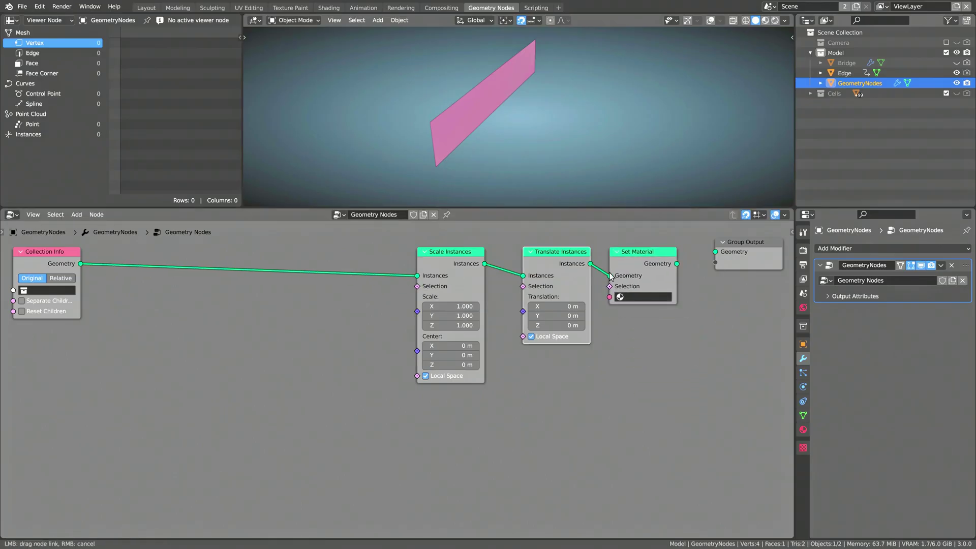
drag(677, 263, 716, 252)
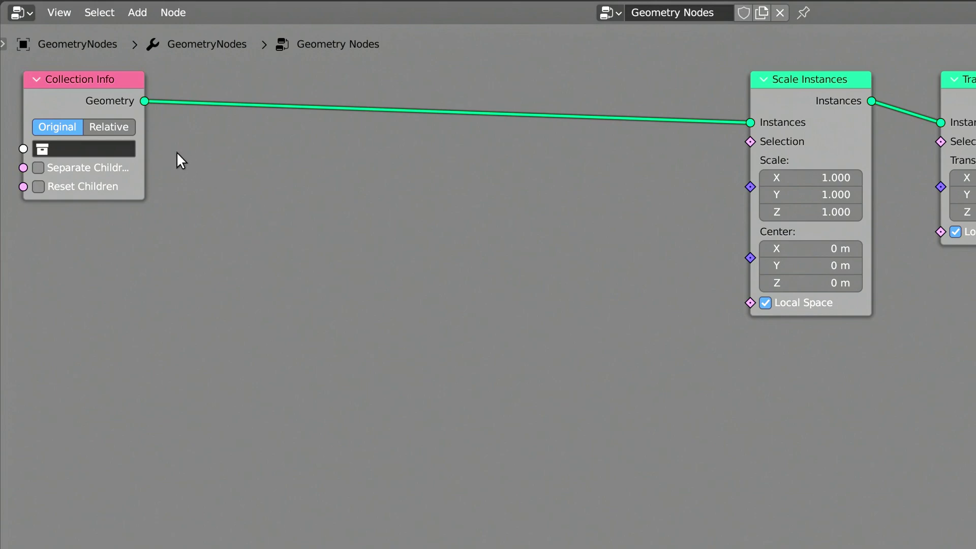
- Set the Collection Info node to Relative space with the Cells collection and enable Separate Children
click(121, 129)
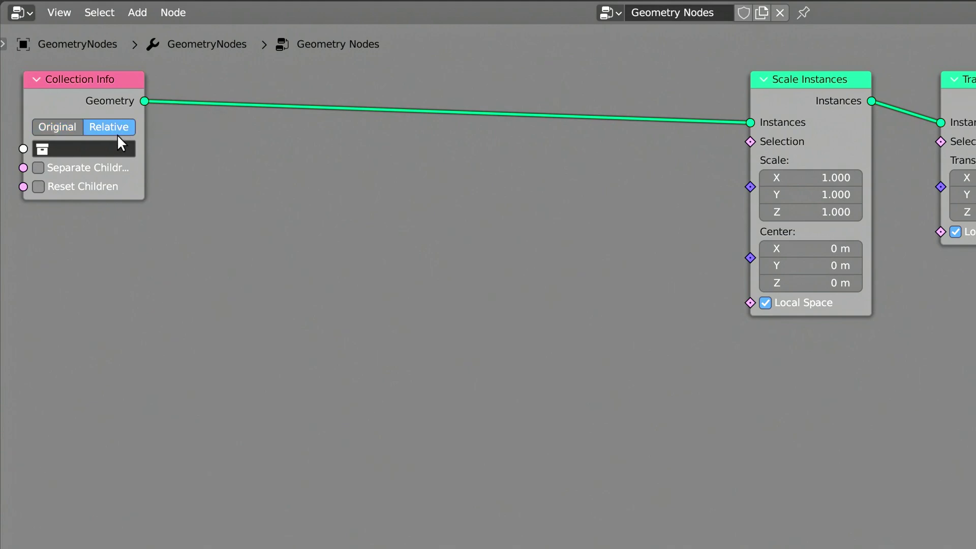
click(118, 148)
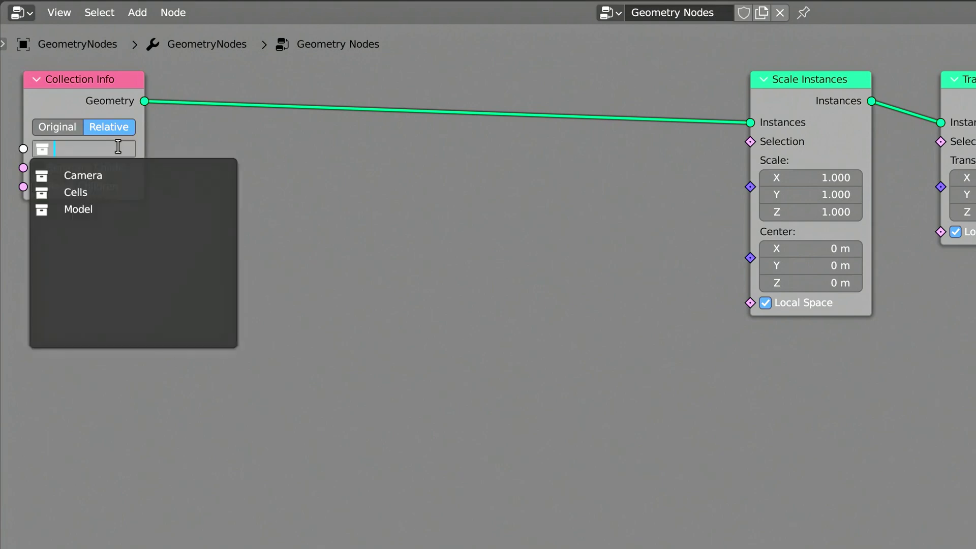
click(115, 193)
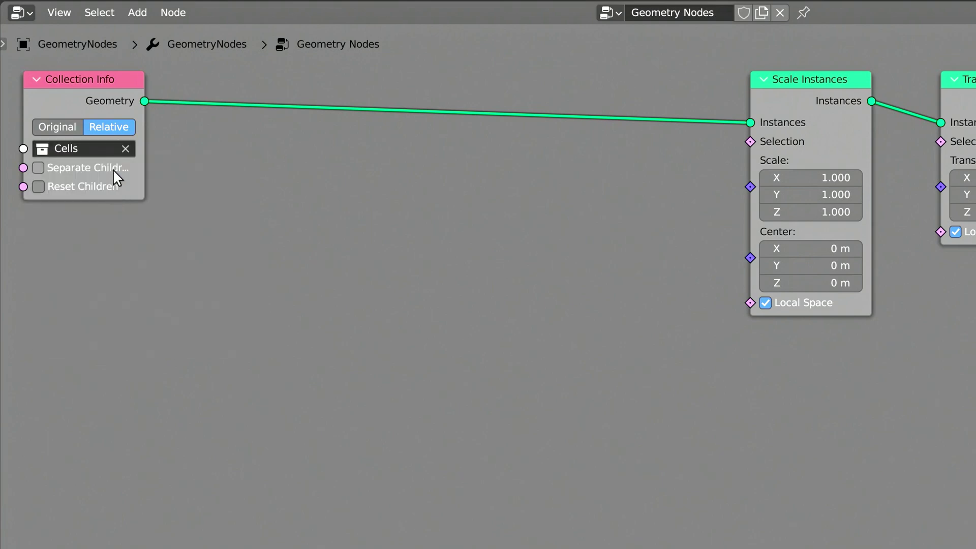
click(113, 169)
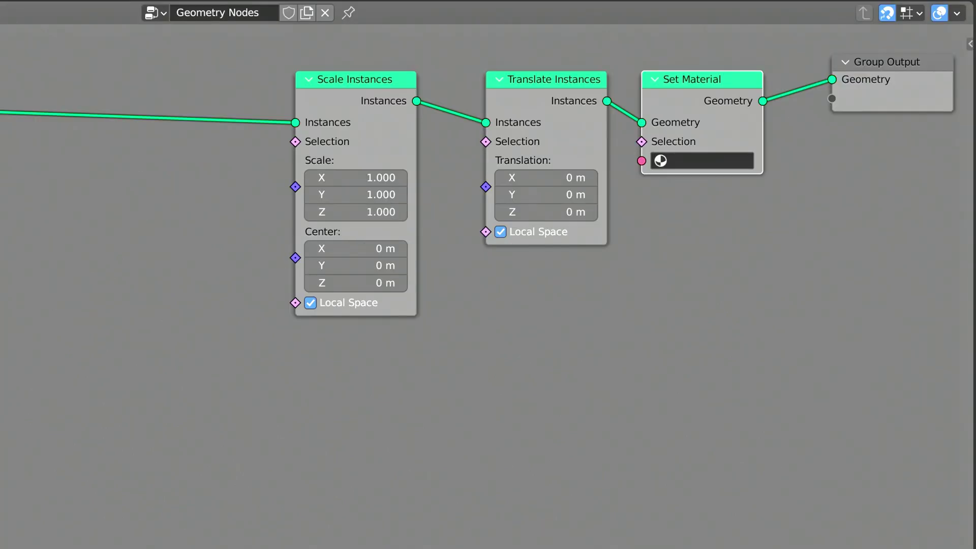
- Disable Local Space on Translate Instances and assign the Bridge material in the Set Material node
click(544, 231)
click(720, 161)
click(719, 187)
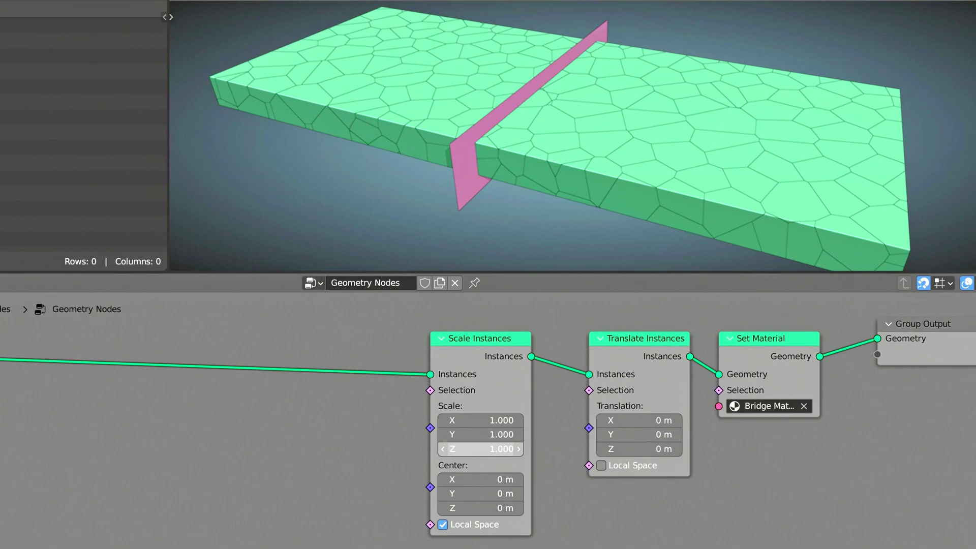
- Try out a Z scale of 1.5 and a Z translation on the cells, restoring them to 1 and 0 m
drag(356, 212, 379, 212)
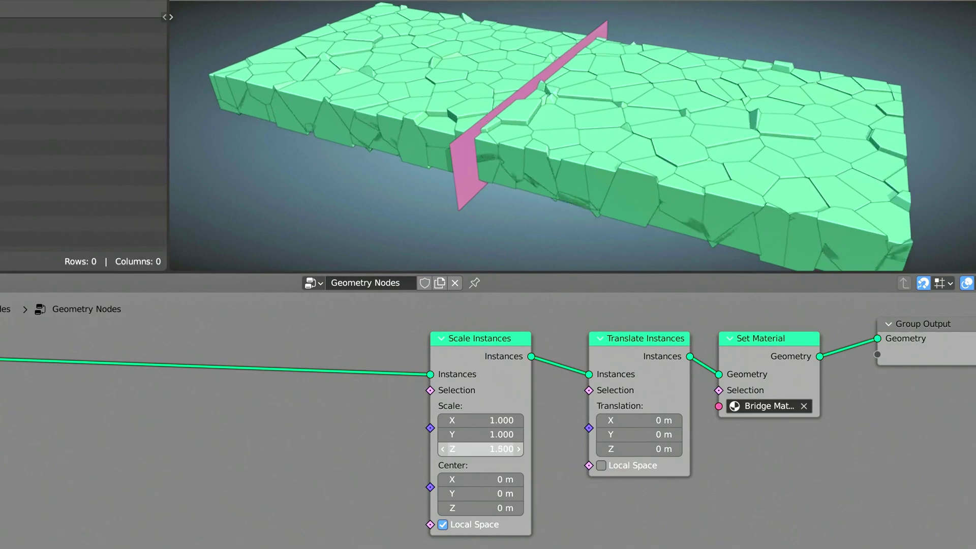
mouse_move(481, 449)
mouse_down()
mouse_move(552, 449)
mouse_move(450, 449)
mouse_move(488, 449)
mouse_up()
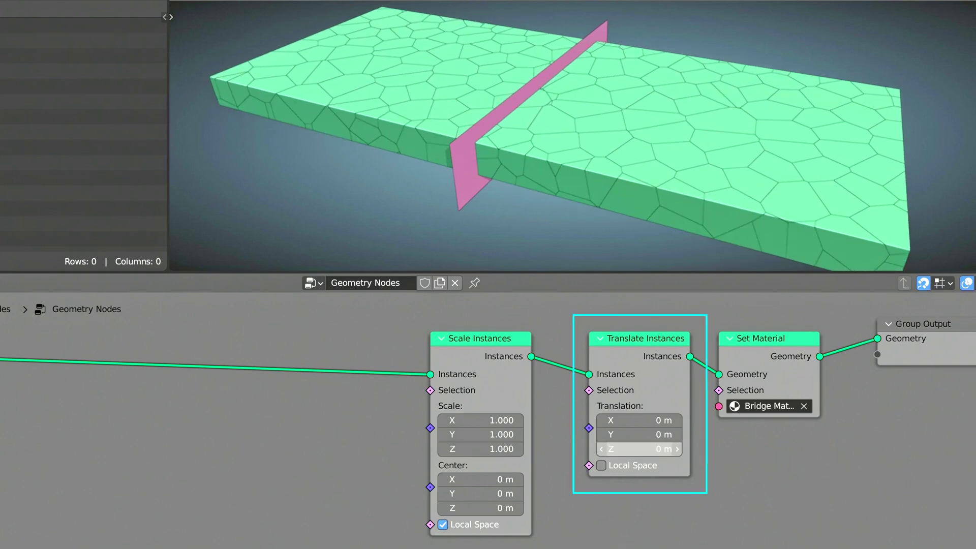
mouse_move(641, 449)
mouse_down()
mouse_move(600, 449)
mouse_move(640, 449)
mouse_up()
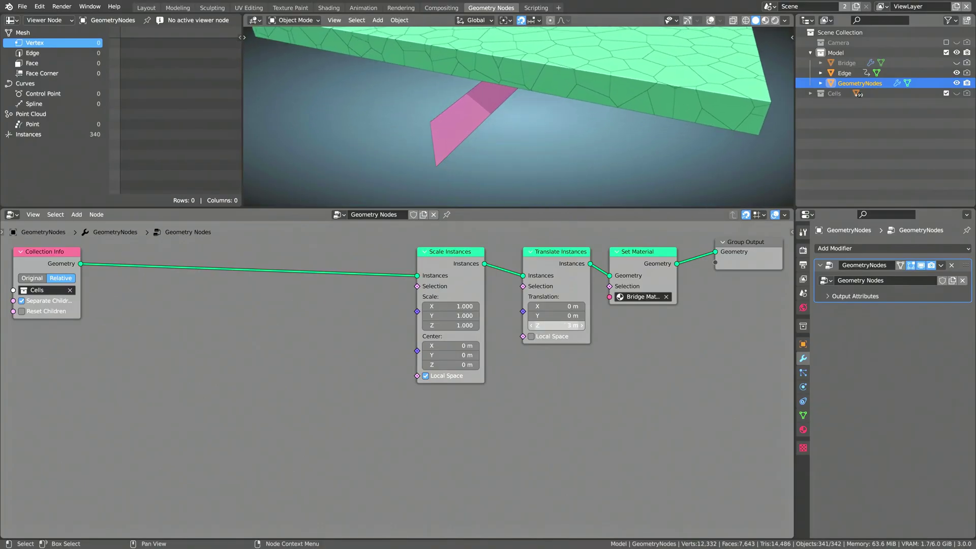
drag(556, 325, 541, 325)
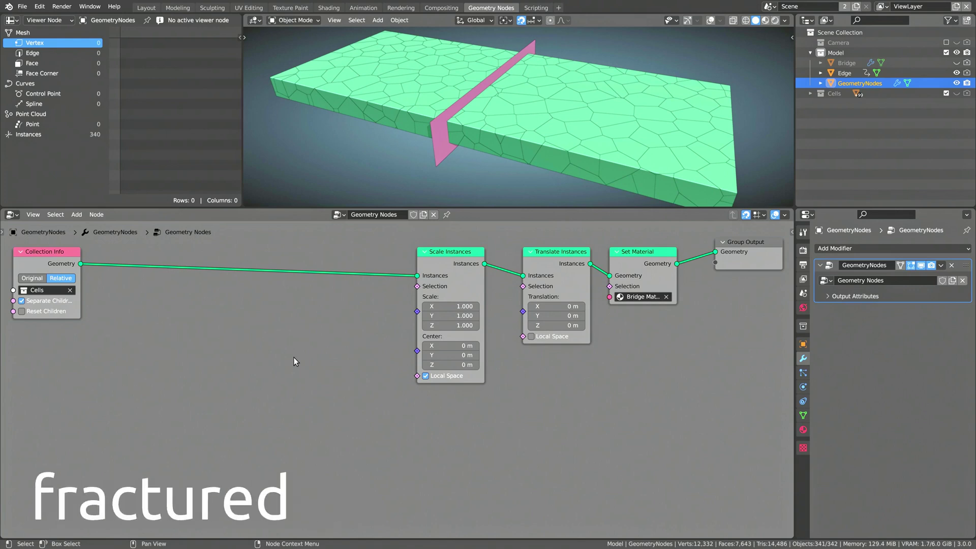
- Add a Position node and an Object Info node, stacked below the Collection Info node
click(76, 214)
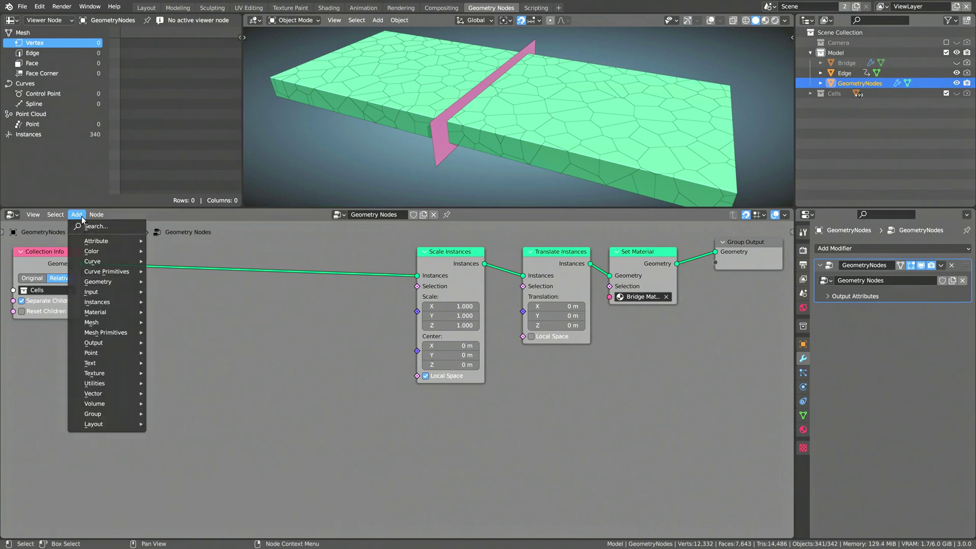
click(82, 223)
text(positio)
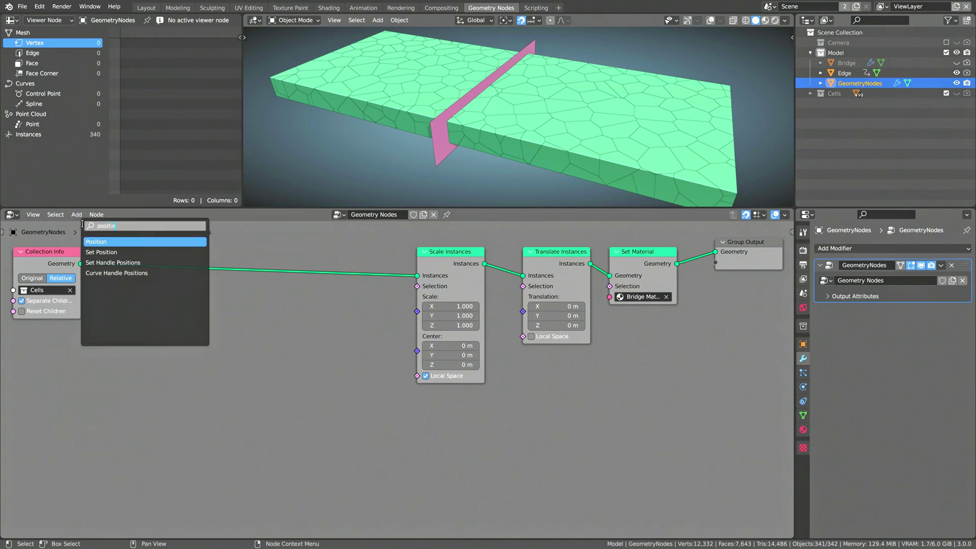
key(Return)
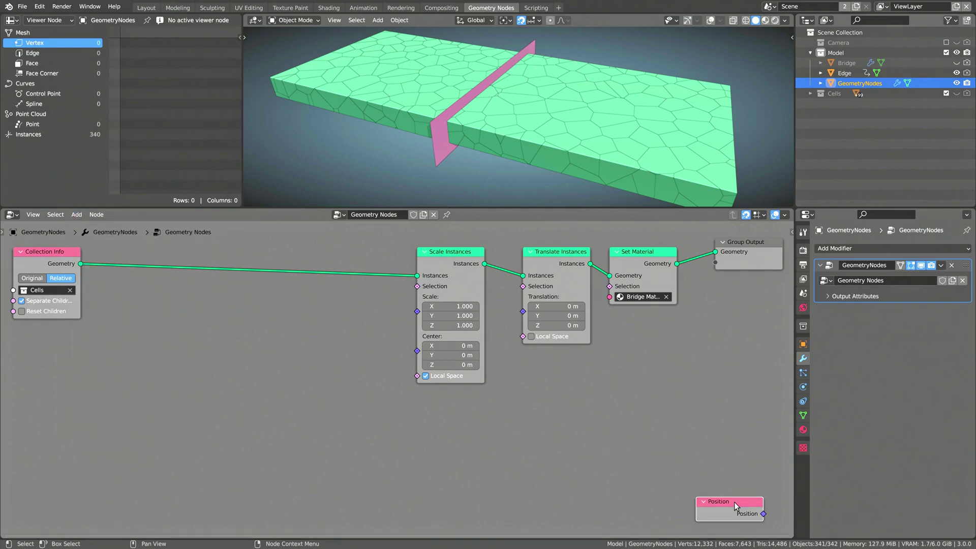
drag(734, 502, 617, 470)
drag(418, 290, 37, 238)
drag(975, 404, 39, 339)
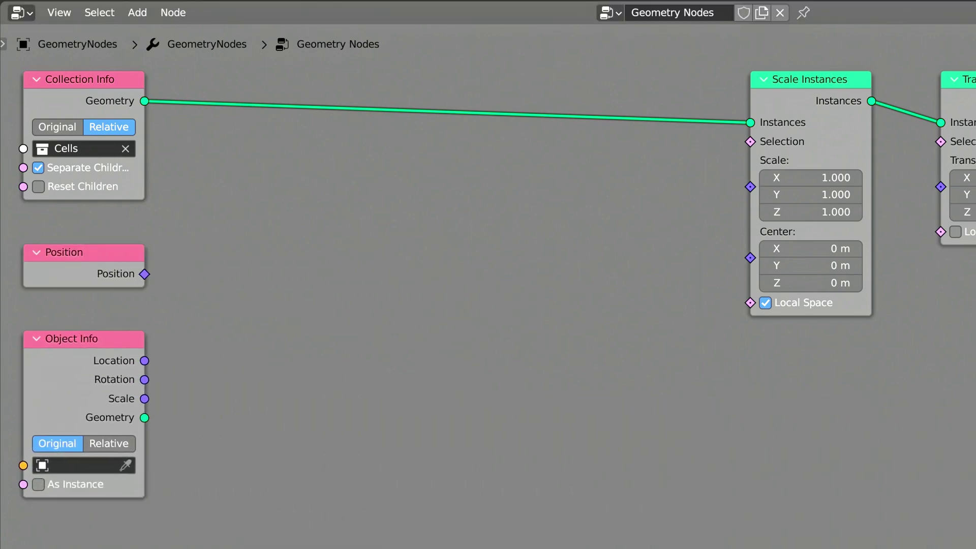
- Add two Vector Math nodes beside the Position node and a Map Range node before Scale Instances
drag(975, 358, 239, 252)
drag(975, 305, 395, 252)
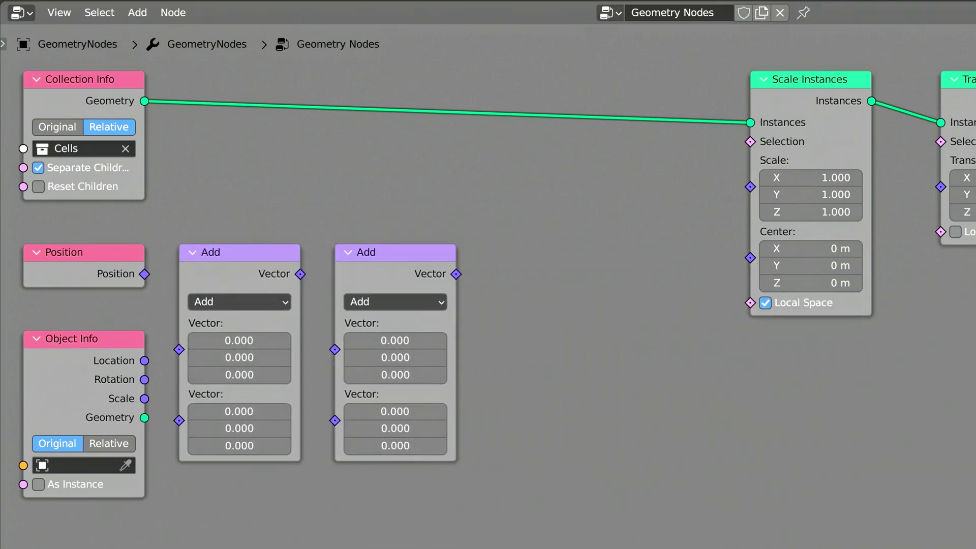
drag(975, 433, 634, 165)
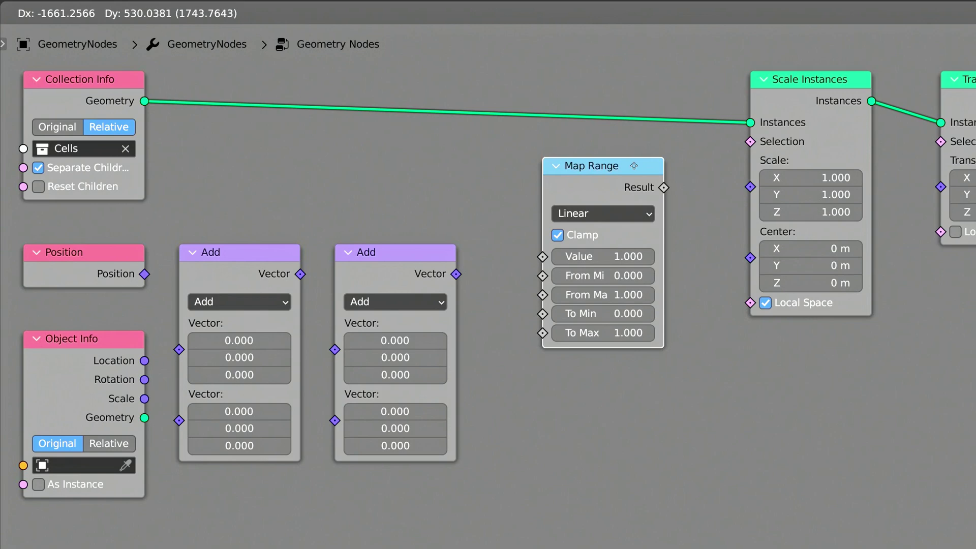
click(634, 166)
- Link Position and Object Info's Location to the first Vector Math node, using the Edge object in Relative space
drag(145, 274, 175, 374)
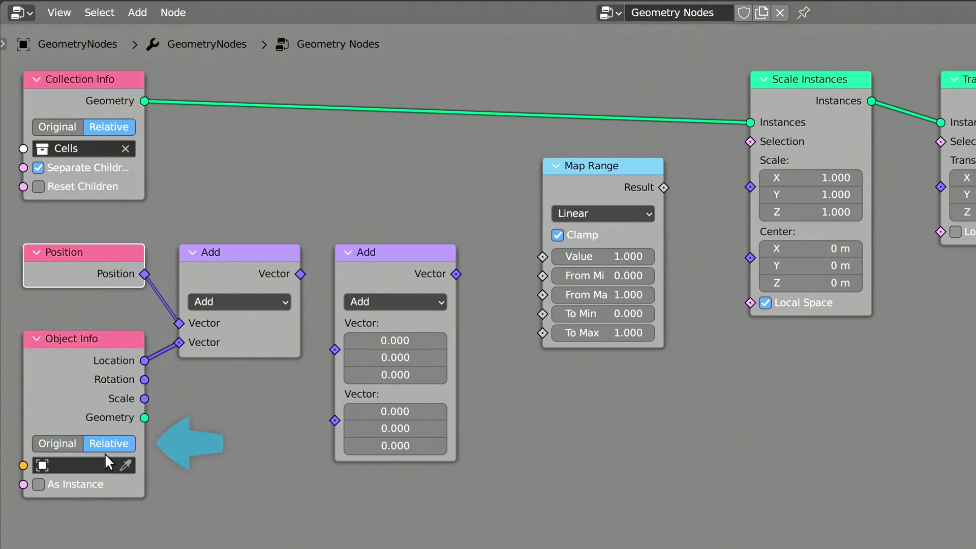
click(94, 466)
text(edge)
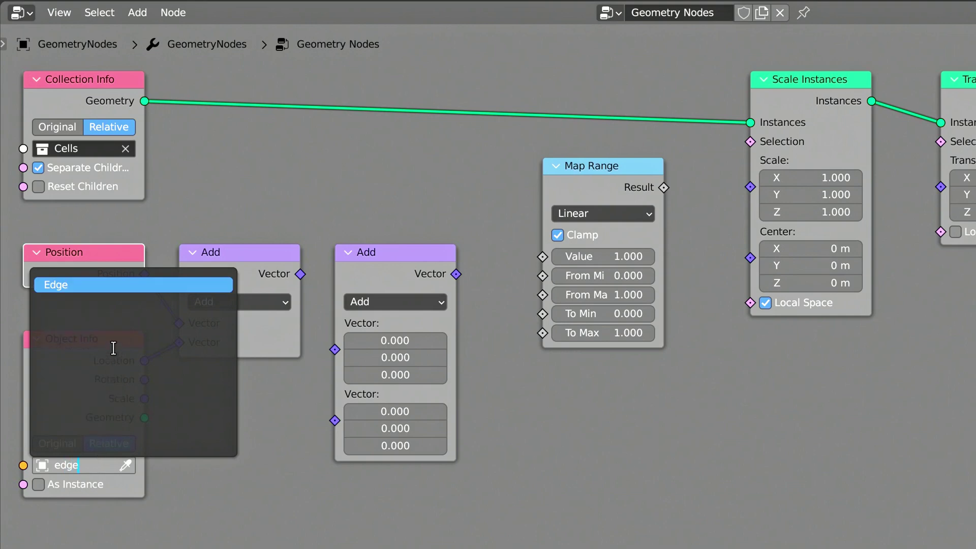
click(112, 285)
- Set the first Vector Math node to Subtract and link its output to the second Vector Math node
click(259, 302)
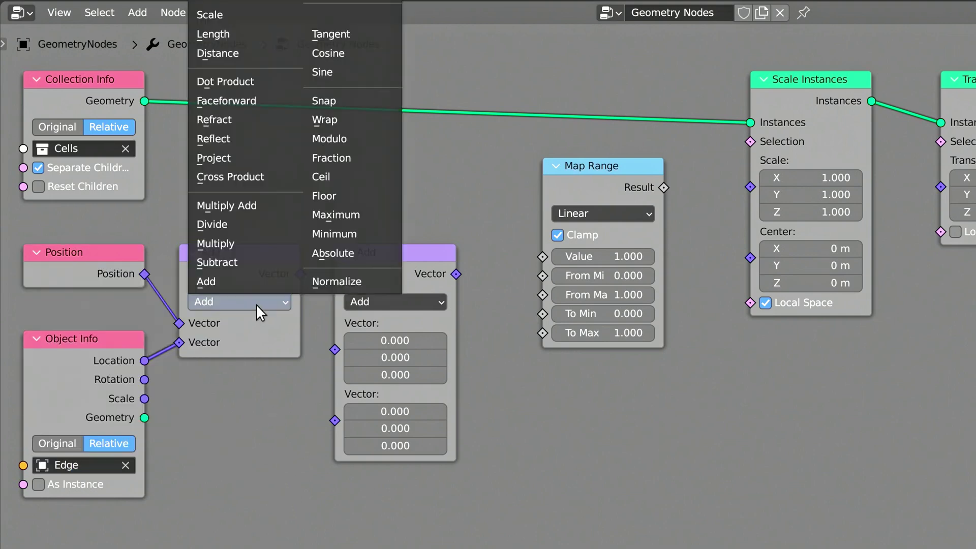
click(254, 262)
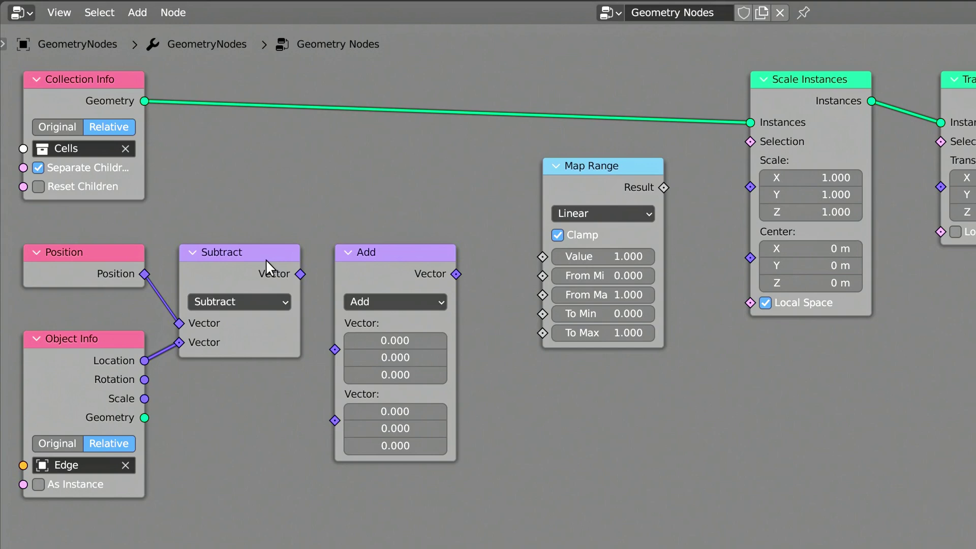
click(267, 259)
drag(334, 349, 334, 350)
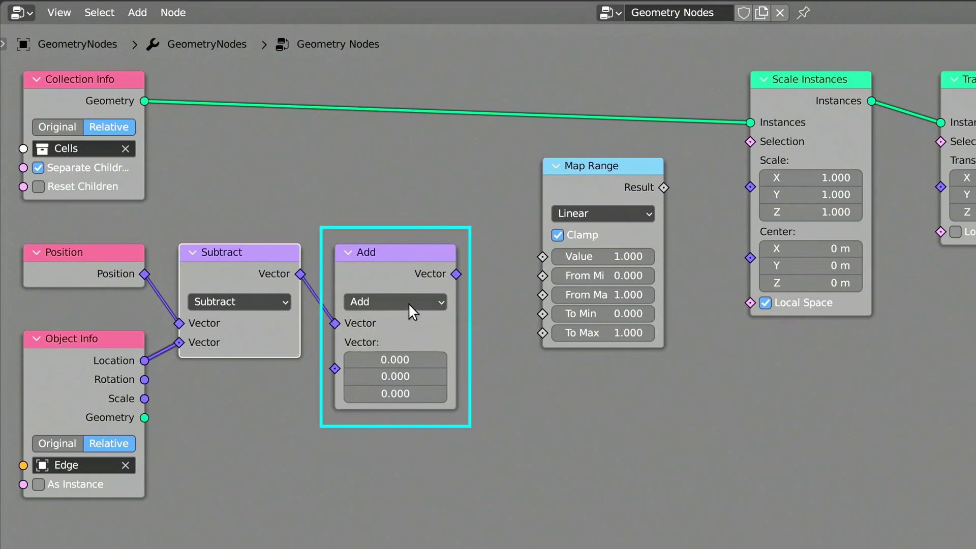
- Set the second Vector Math node to Dot Product and its second vector's X component to 1
click(435, 301)
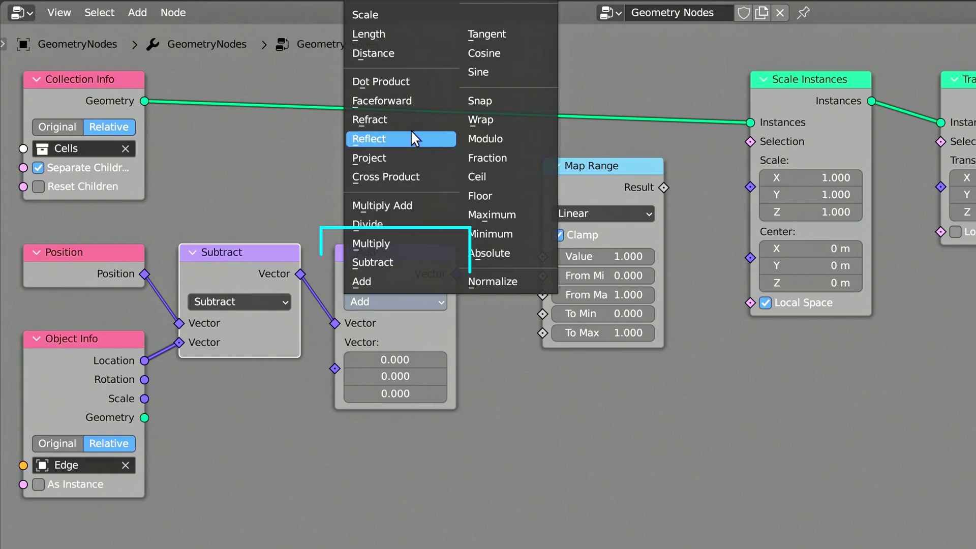
click(410, 84)
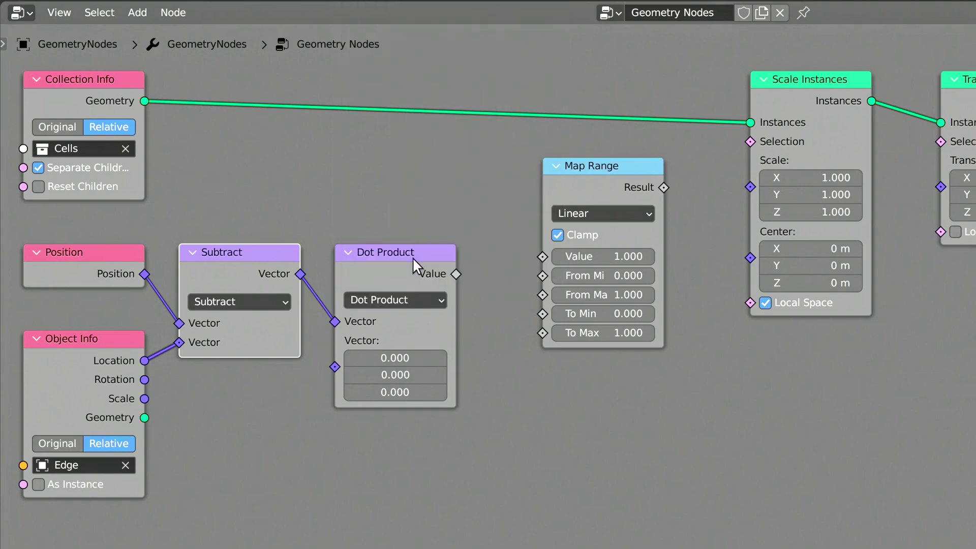
double_click(395, 358)
text(1)
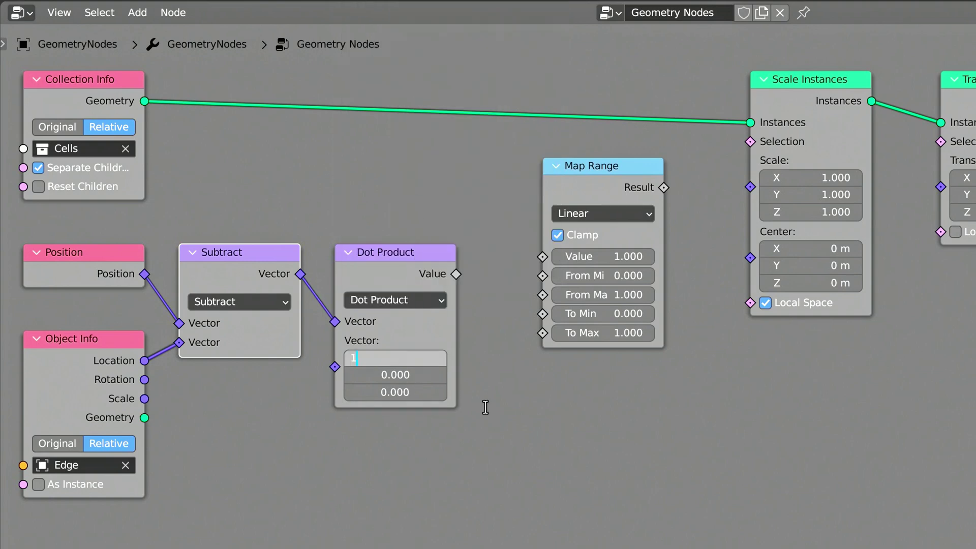
key(Return)
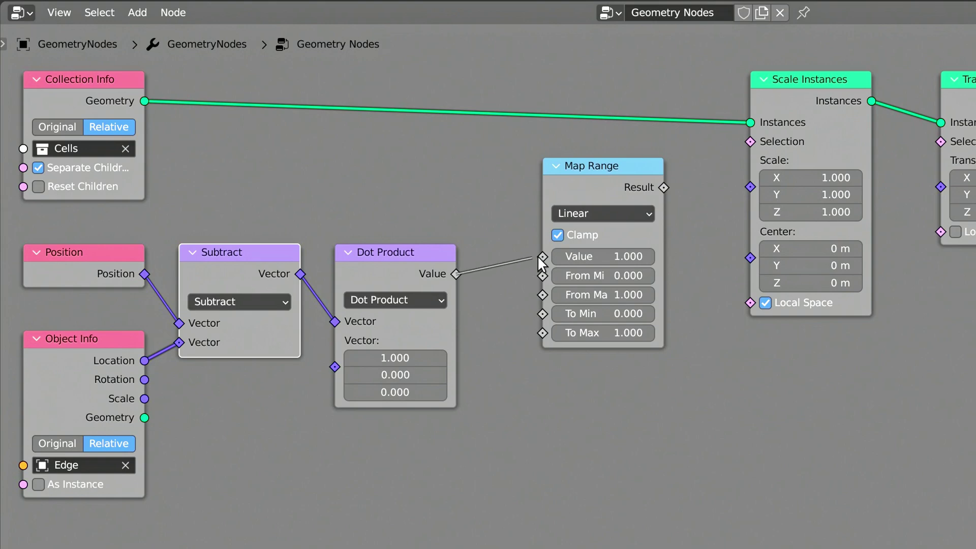
- Route the Dot Product value through Map Range into Scale Instances' Scale, with From Min 1, From Max 5, To Min 1 and To Max 0
drag(538, 255, 542, 257)
click(603, 276)
text(1)
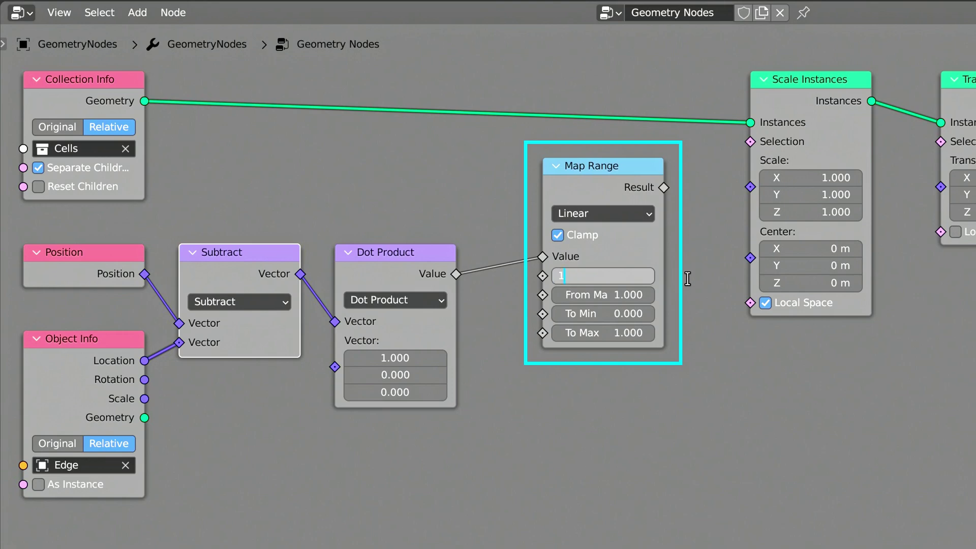
key(Tab)
text(5)
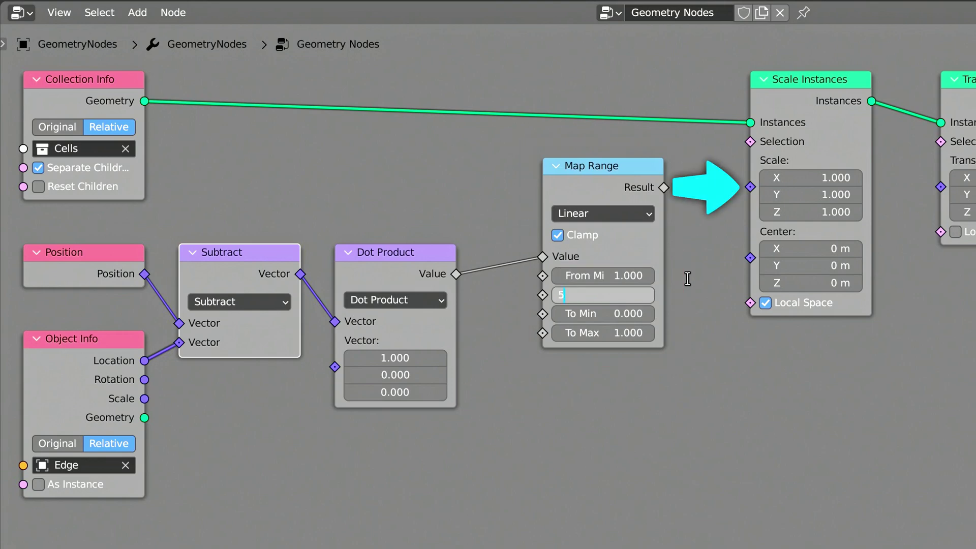
key(Tab)
text(1)
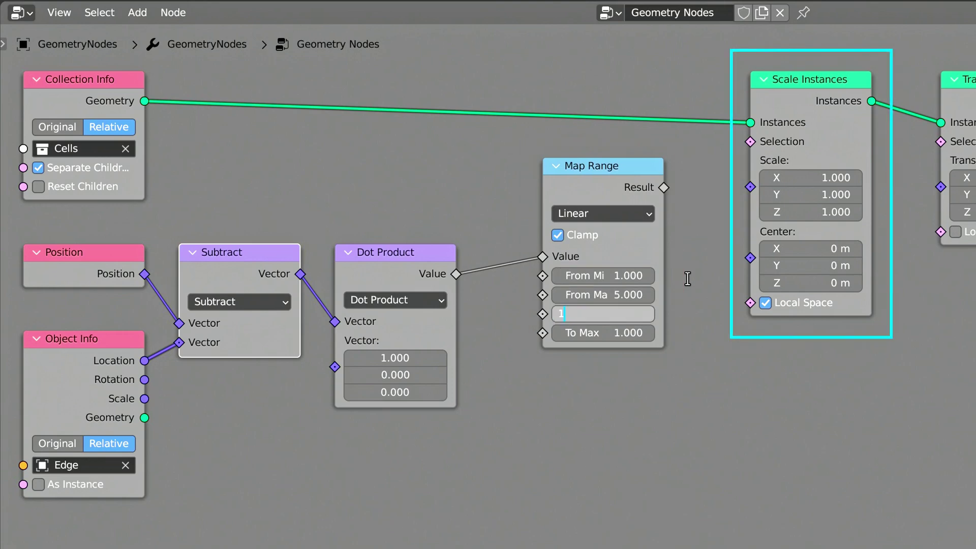
key(Tab)
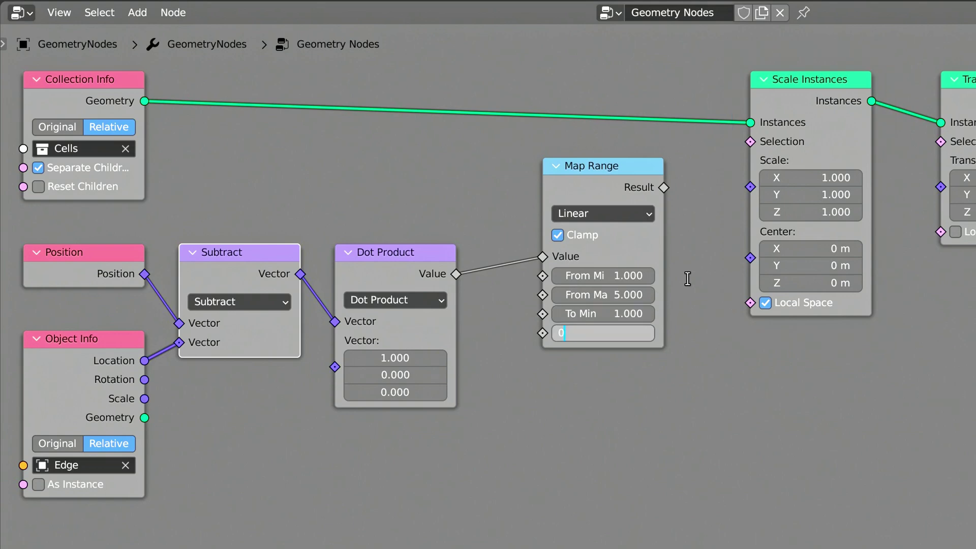
text(0)
key(Return)
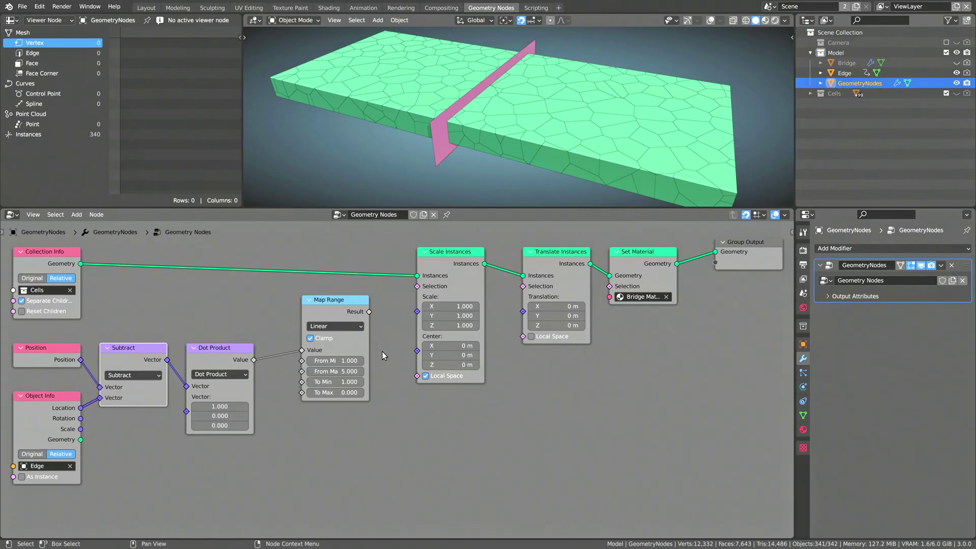
drag(664, 187, 677, 190)
drag(404, 319, 418, 311)
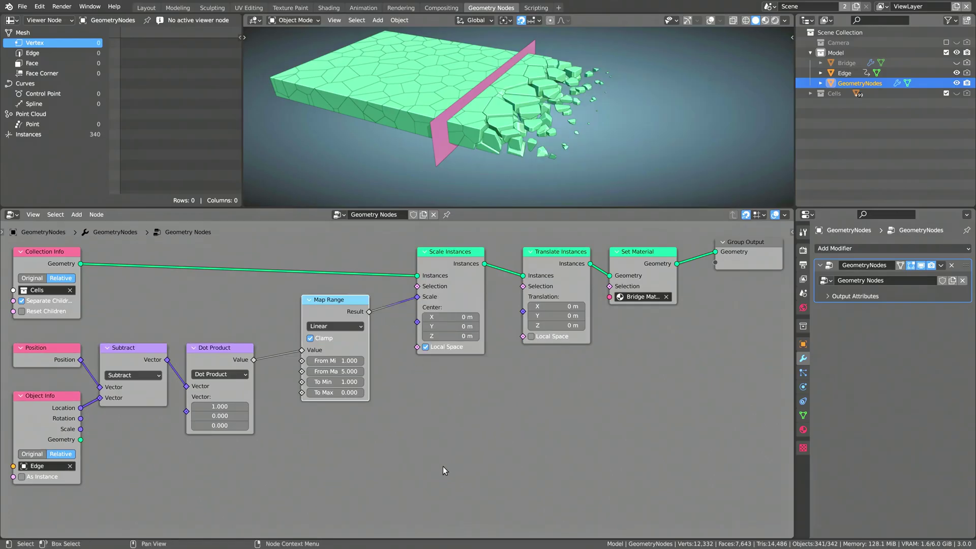
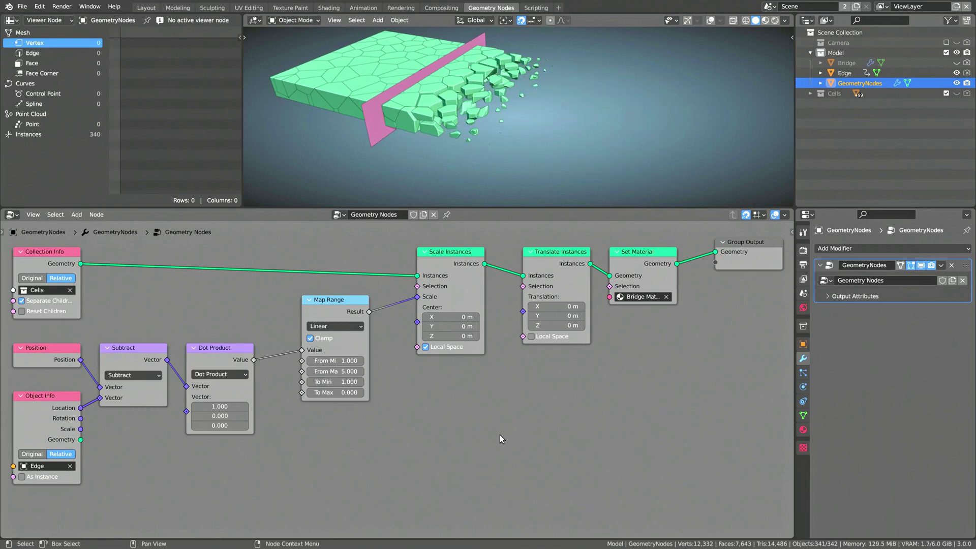
- Add a second Map Range node below the first one and a Combine XYZ node below Scale Instances
click(77, 214)
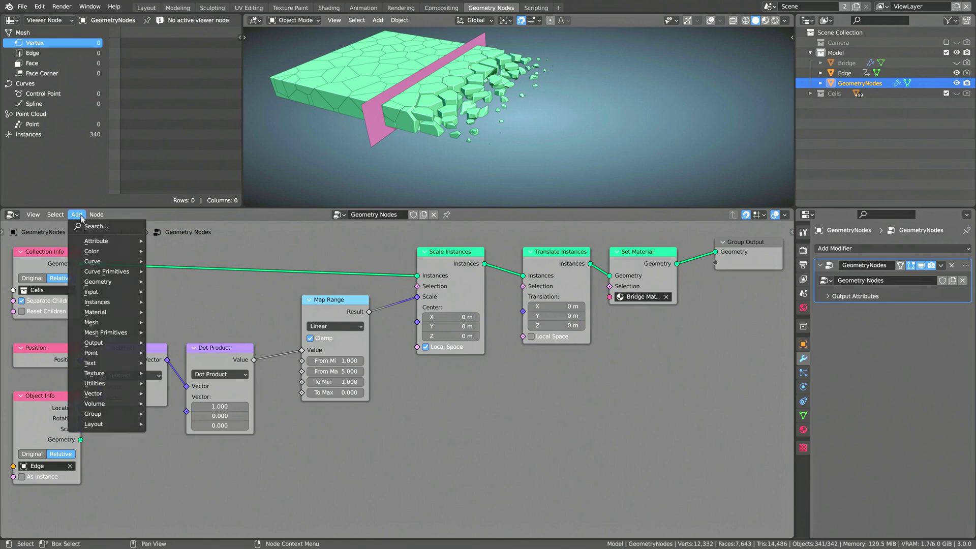
click(79, 226)
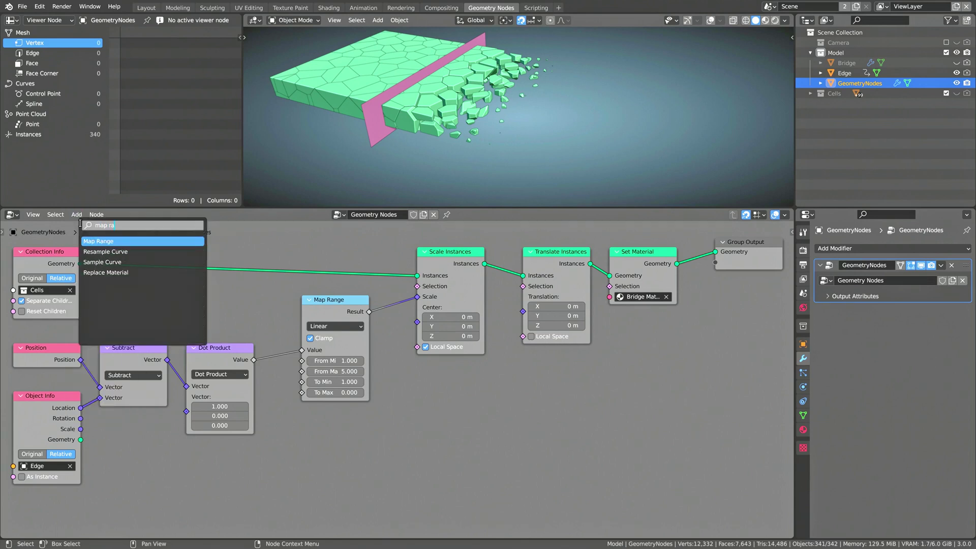
key(Return)
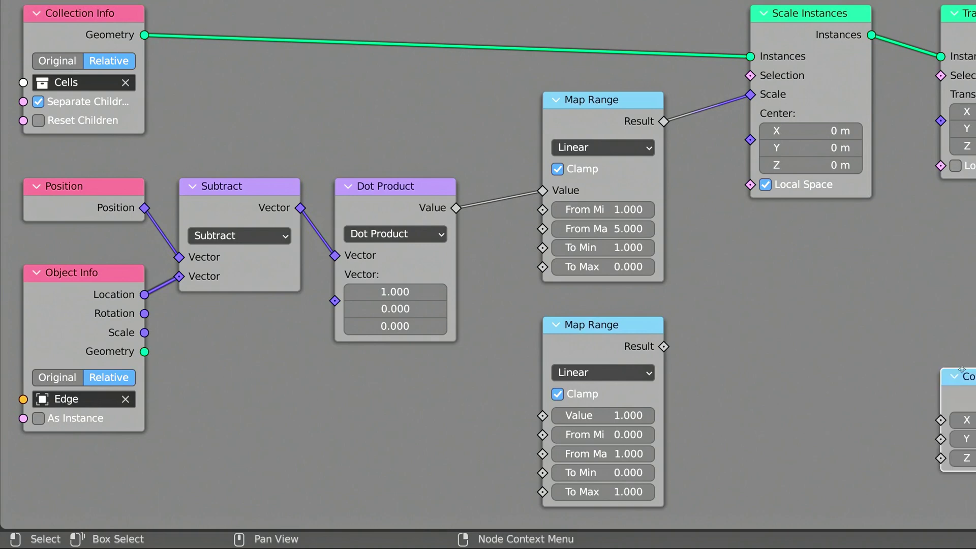
click(811, 331)
- Link the Dot Product value to the second Map Range node and set From Min 2, From Max 5 and To Max -2
drag(456, 208, 478, 252)
drag(517, 371, 560, 415)
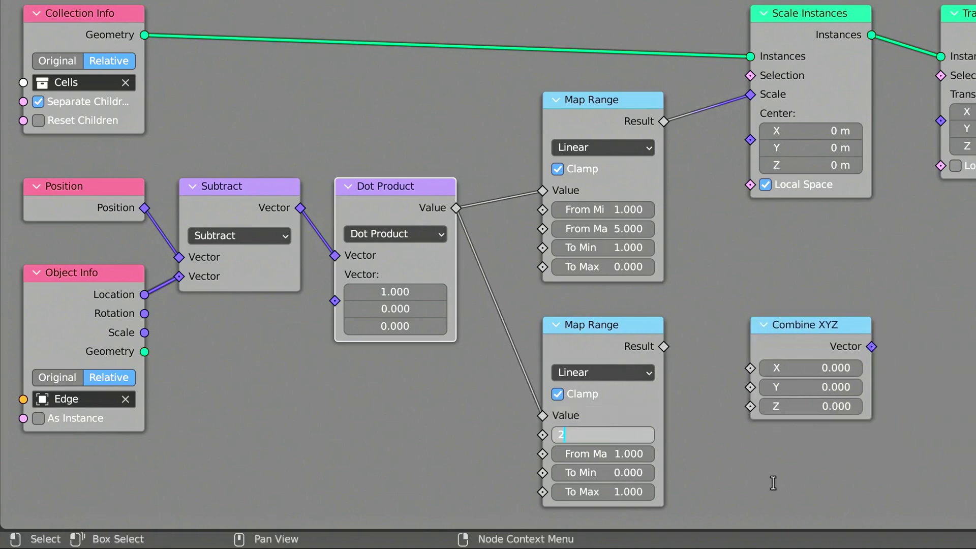
key(Tab)
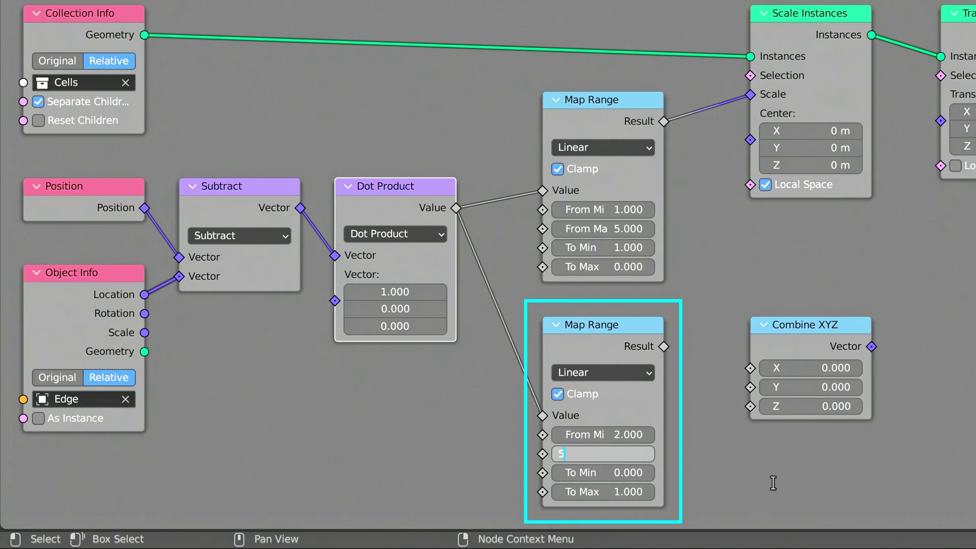
text(5)
key(Tab)
key(Tab)
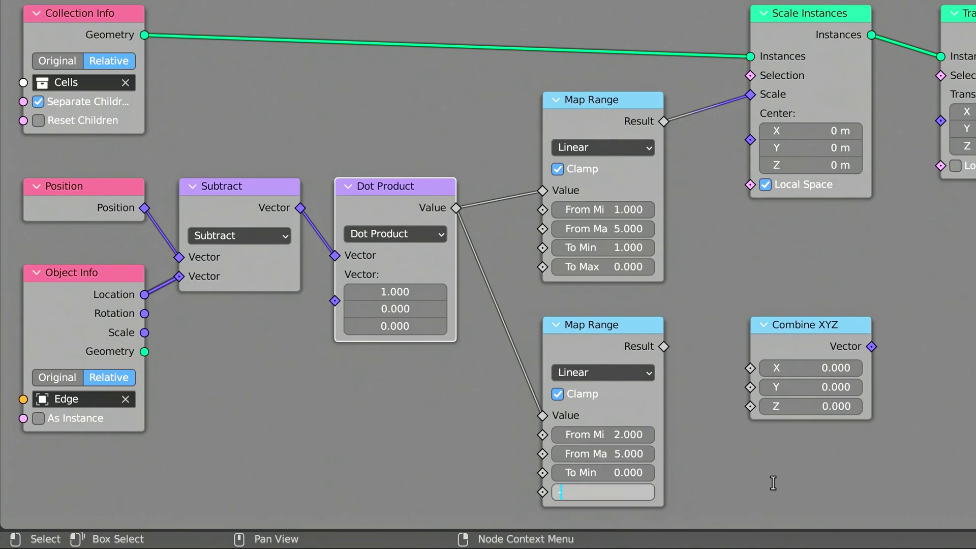
key(Return)
- Link the second Map Range result to Combine XYZ's Z and its vector output to Translate Instances' Translation
drag(664, 346, 694, 381)
drag(739, 408, 750, 406)
drag(872, 346, 943, 123)
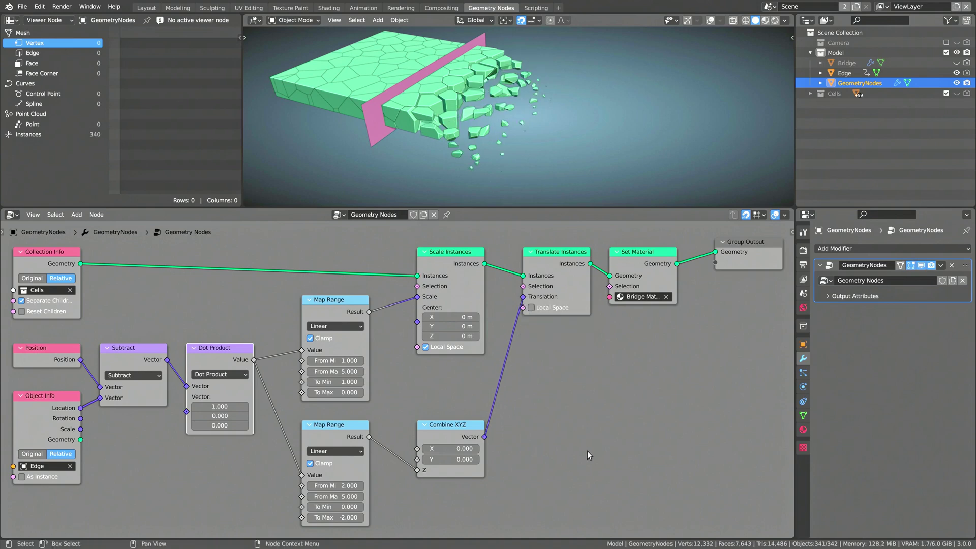
- Play the animation and try lowering the second Map Range node's To Max to about -5.5
key(space)
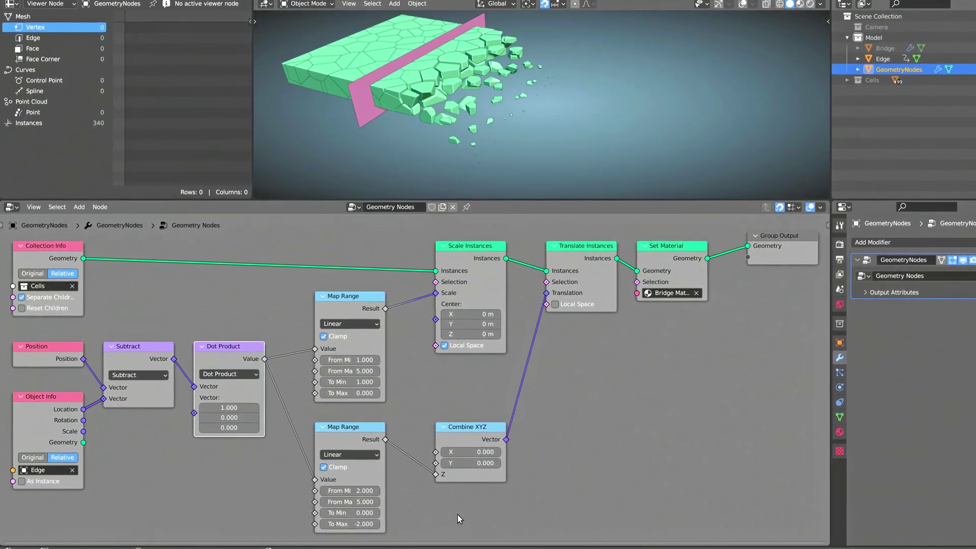
drag(346, 524, 363, 524)
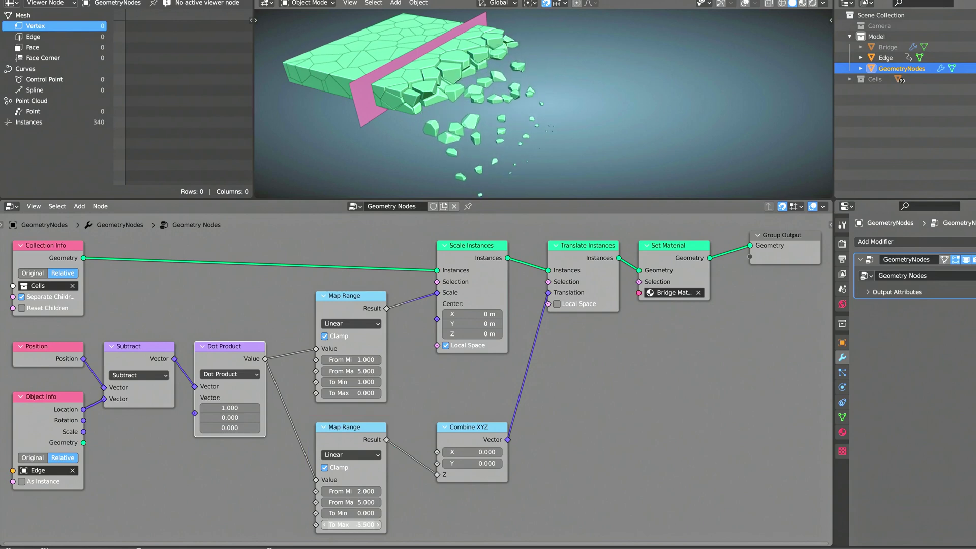
drag(351, 524, 386, 524)
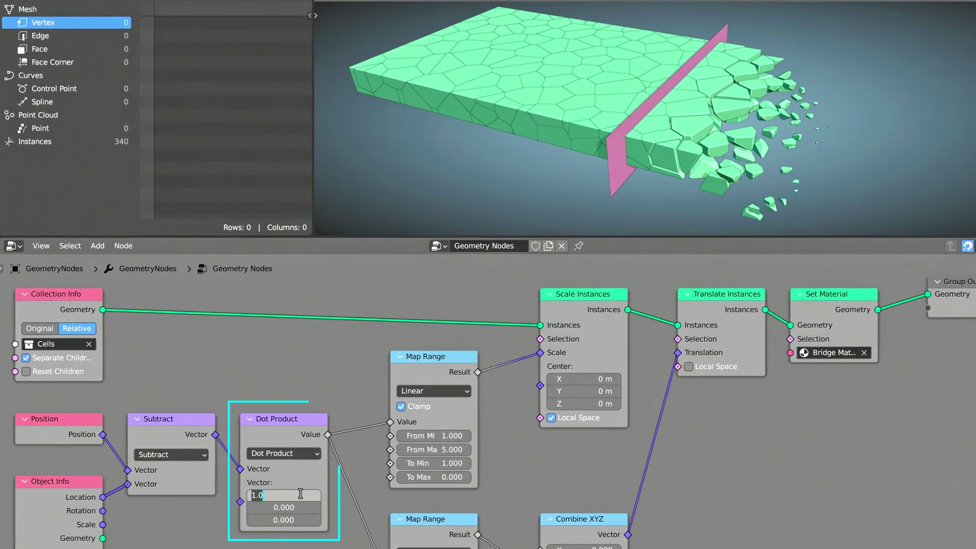
- Set the X component of the Dot Product node's second vector to -1
text(-1)
key(Return)
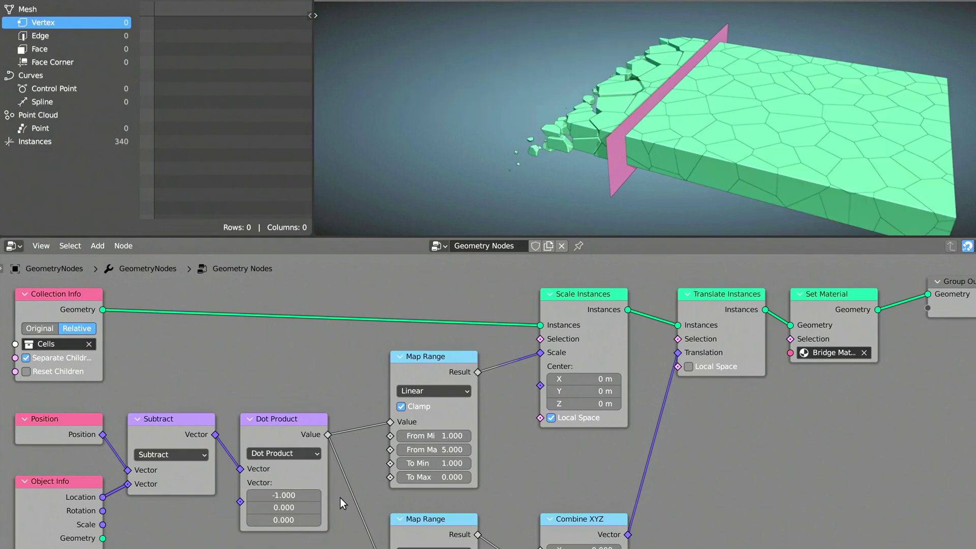